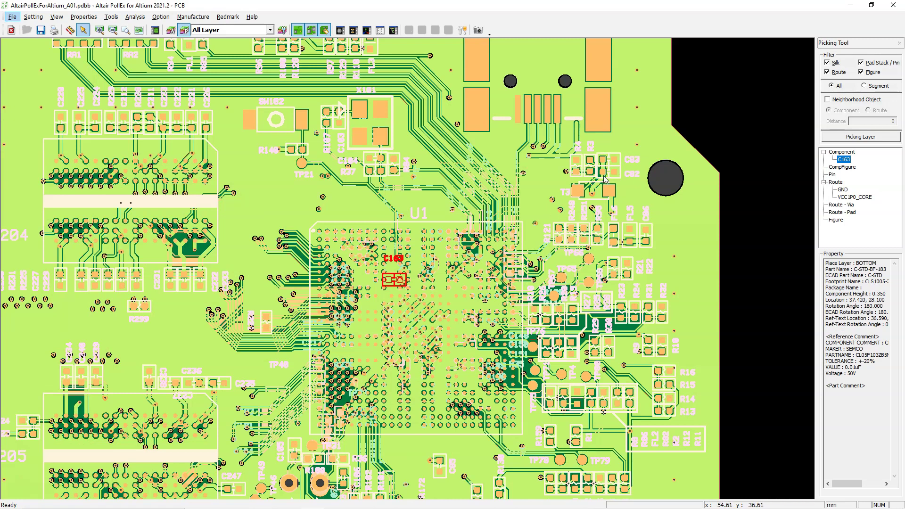
Zoom around C163, deselect it, and fit the whole board in view.
scroll(623, 171, "up", 2)
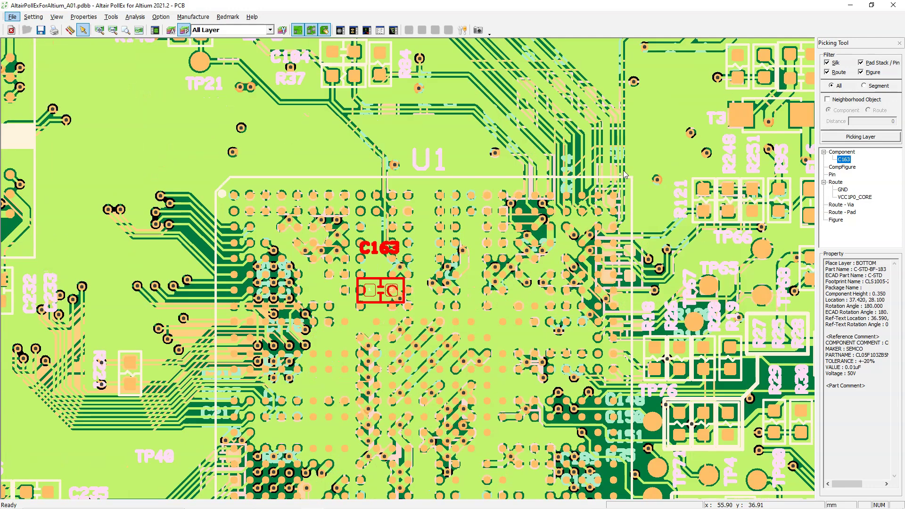
scroll(624, 175, "down", 1)
scroll(625, 174, "down", 1)
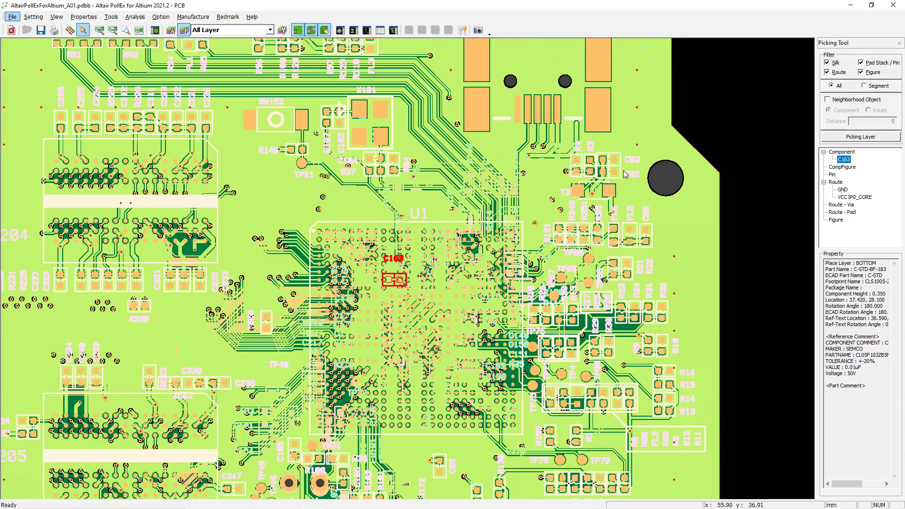
scroll(624, 170, "down", 1)
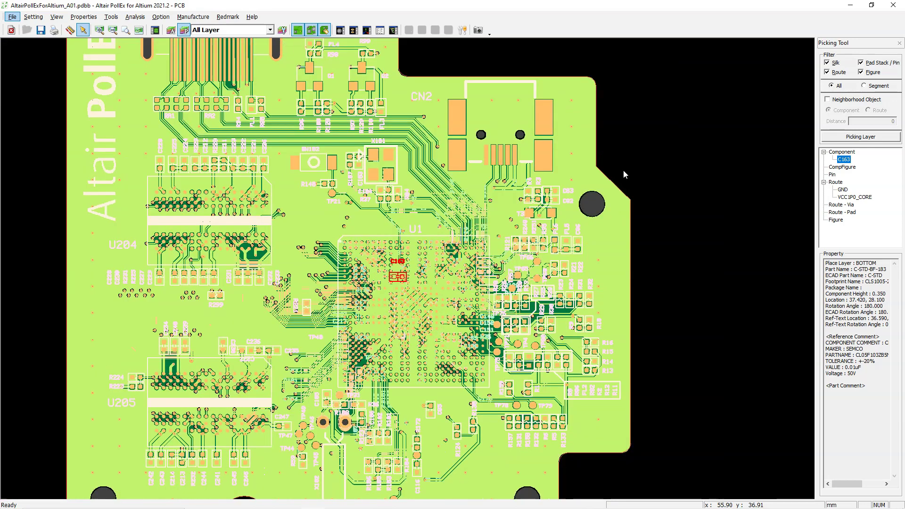
key("Home")
left_click(23, 446)
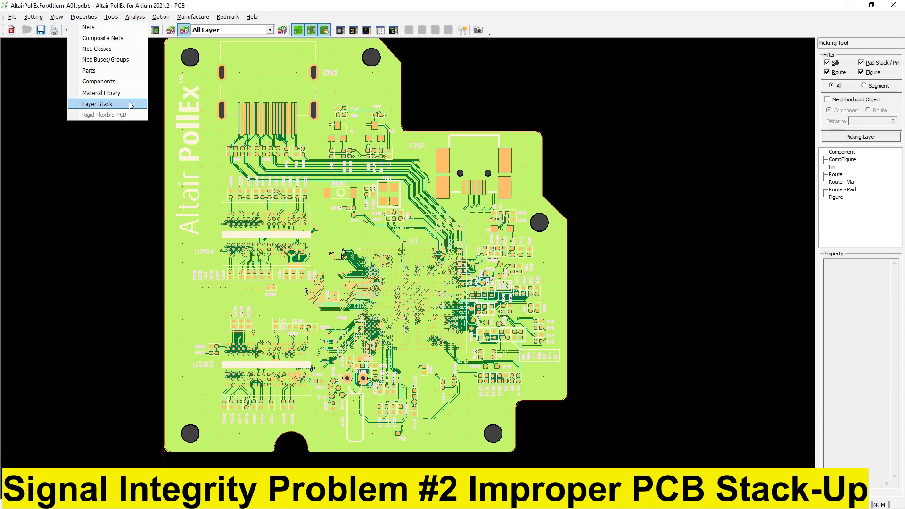
In Layer Stack, try ALUMINA94% for the bottom dielectric, then revert it to FR4.
left_click(131, 105)
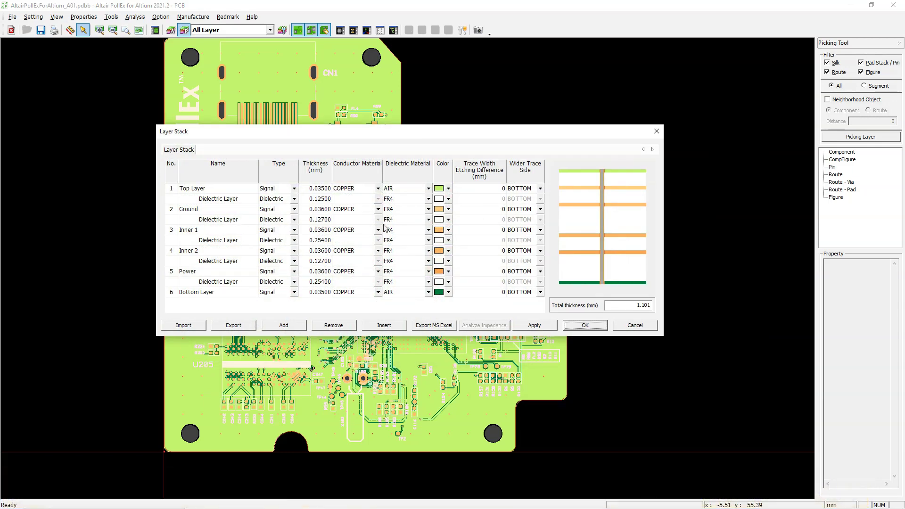
left_click(295, 282)
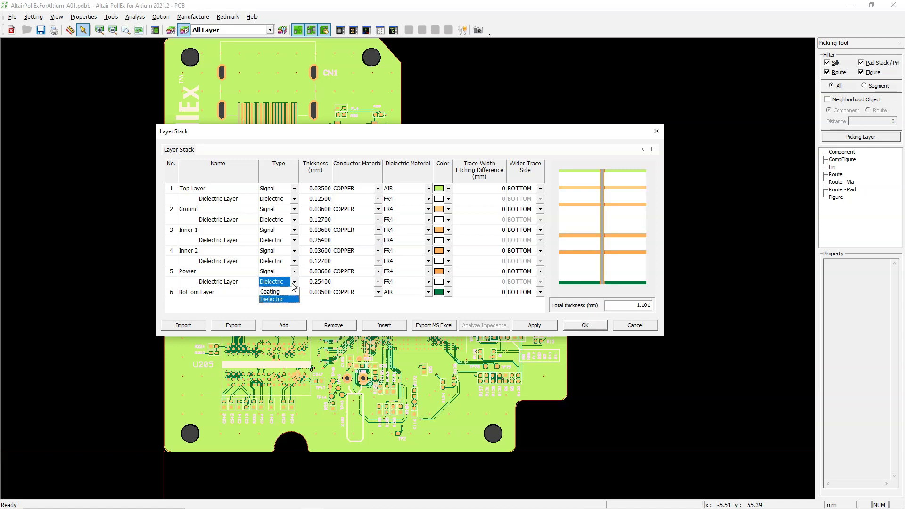
left_click(295, 282)
left_click(428, 281)
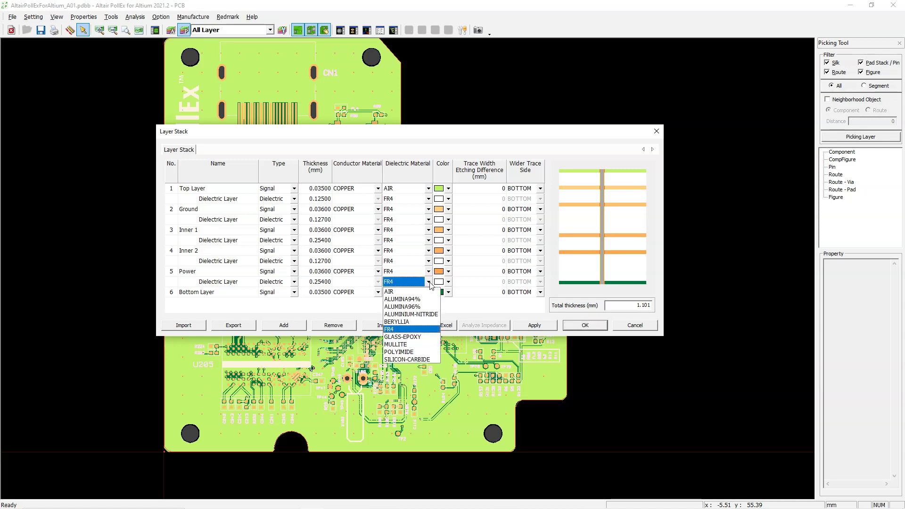
left_click(419, 300)
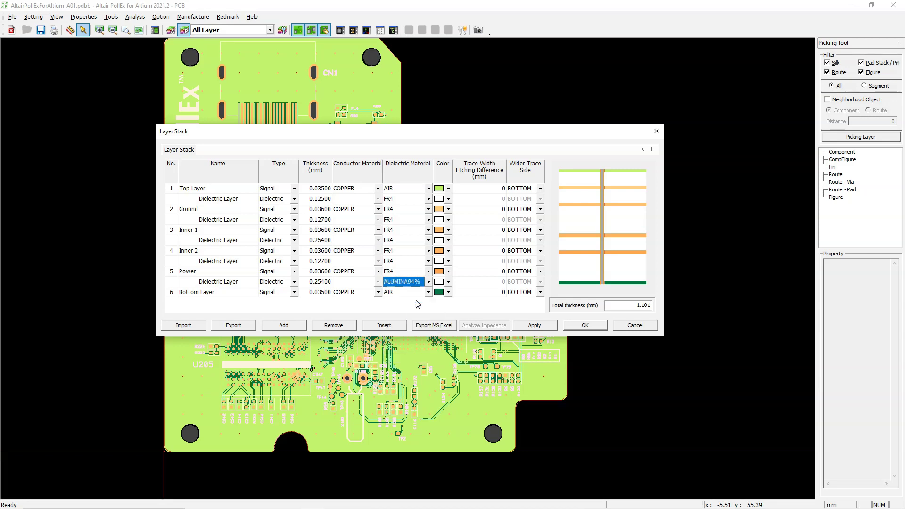
left_click(429, 282)
left_click(406, 329)
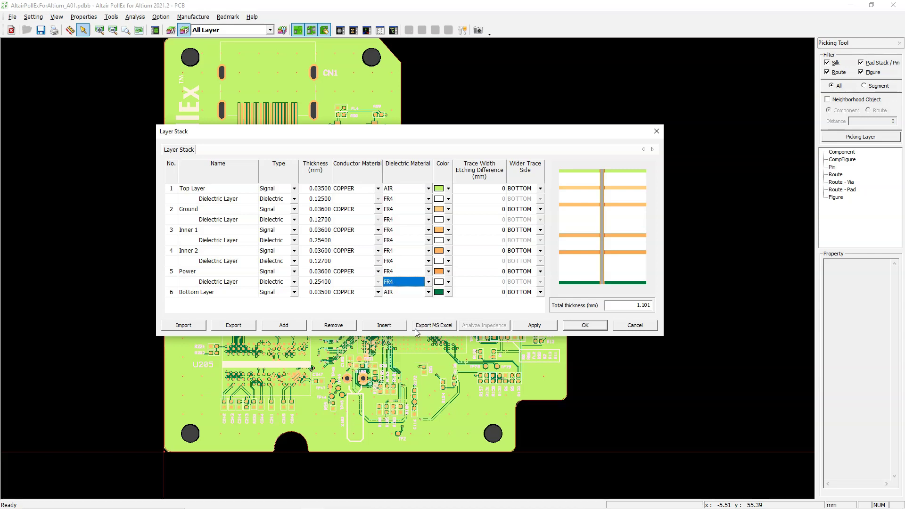
left_click(492, 284)
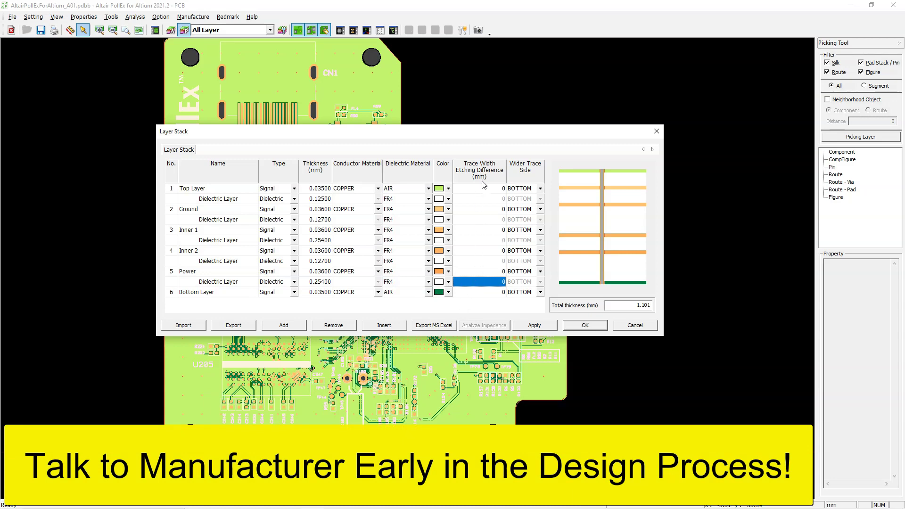
Check the top layer's conductor material options and keep COPPER.
left_click(402, 190)
left_click(363, 190)
left_click(379, 188)
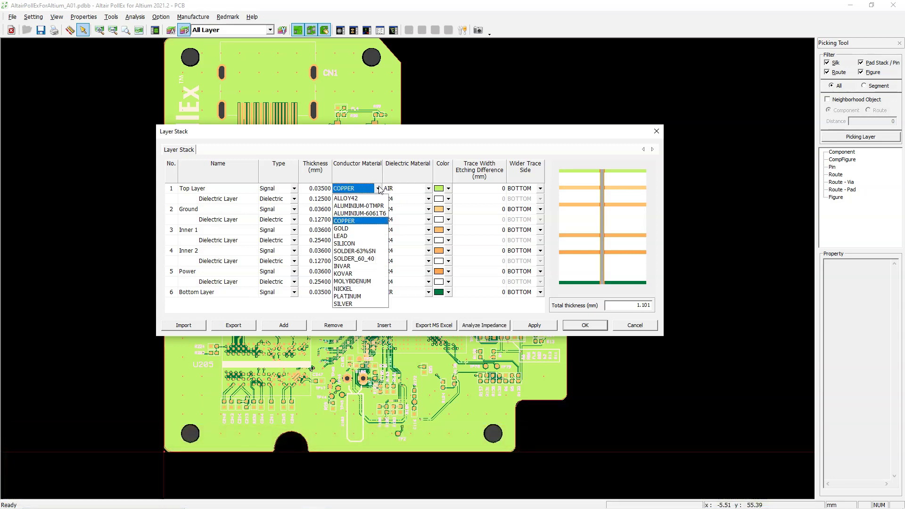
left_click(380, 189)
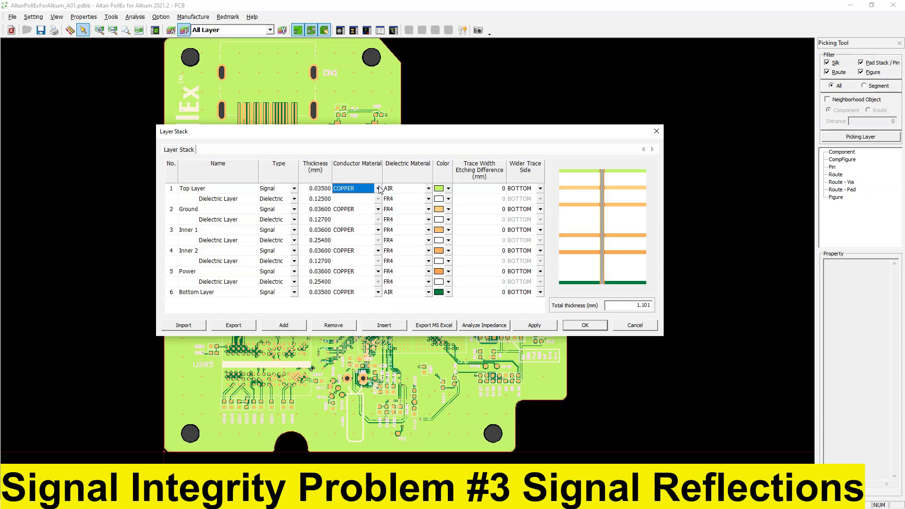
Close the stackup editor and open Signal Integrity Network Analysis.
key("Escape")
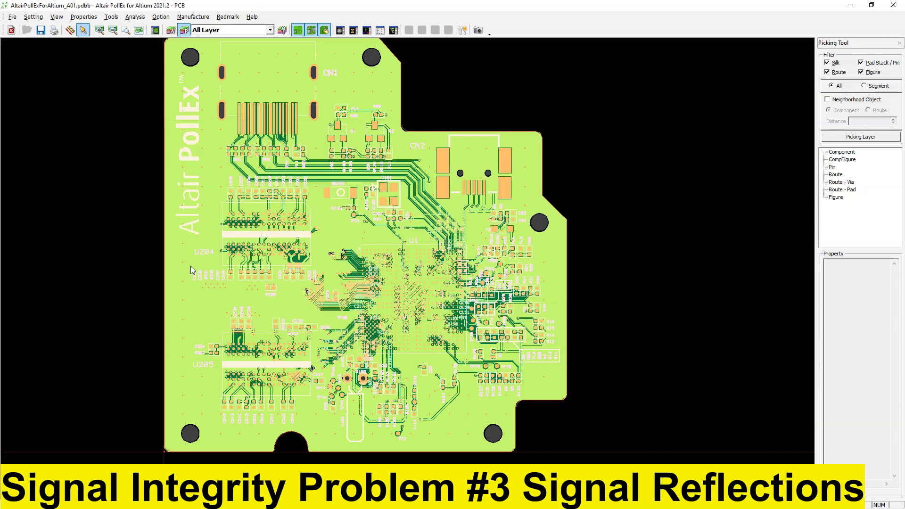
left_click(134, 17)
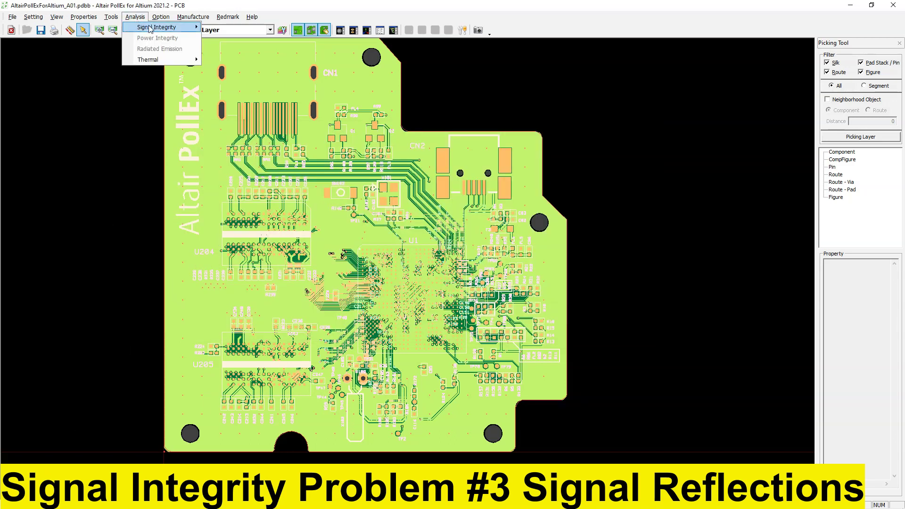
left_click(161, 16)
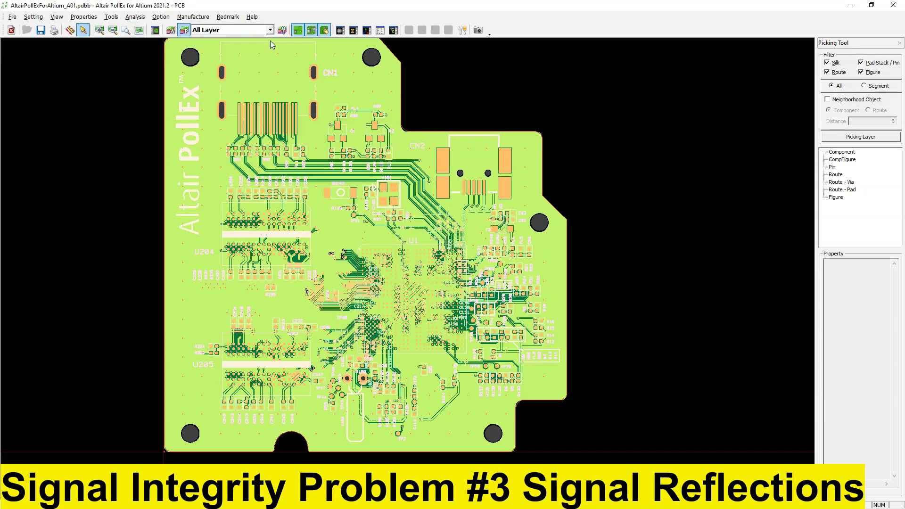
left_click(161, 16)
mouse_move(135, 16)
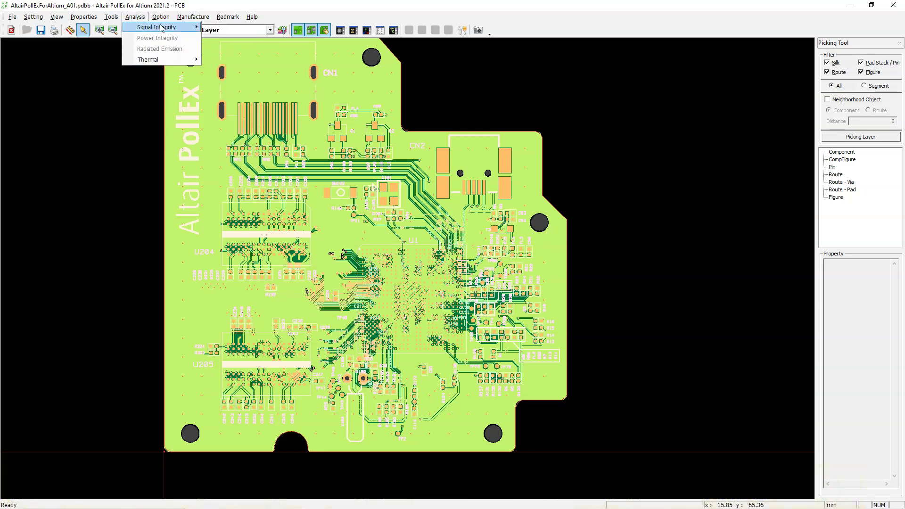
mouse_move(155, 27)
left_click(249, 49)
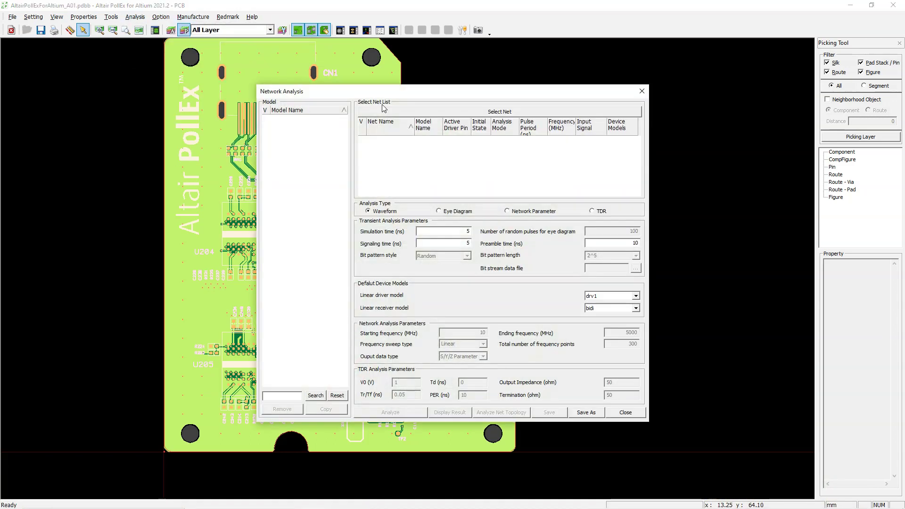
Select nets MCU_AA13, MCU_AA14, MCU_ABA1 and MCU_ABA0 for analysis.
left_click(480, 116)
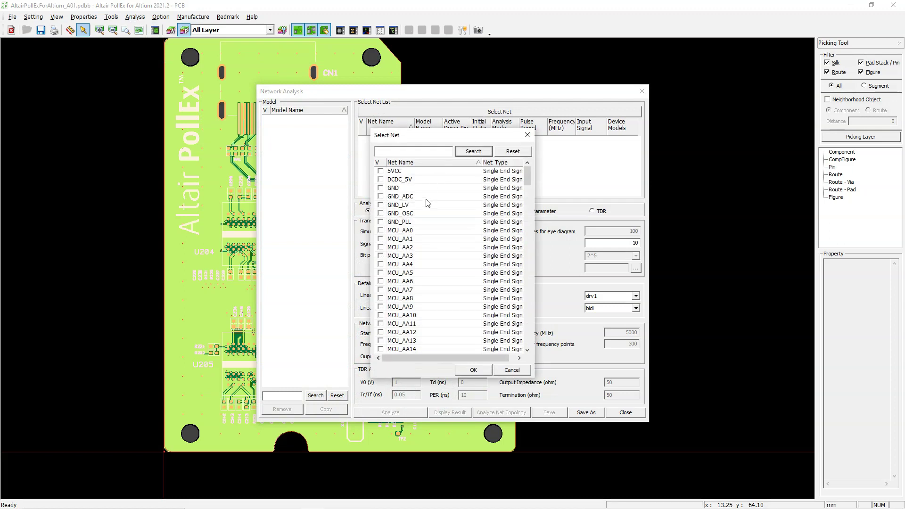
scroll(429, 307, "down", 1)
scroll(429, 307, "down", 1)
left_click(427, 294)
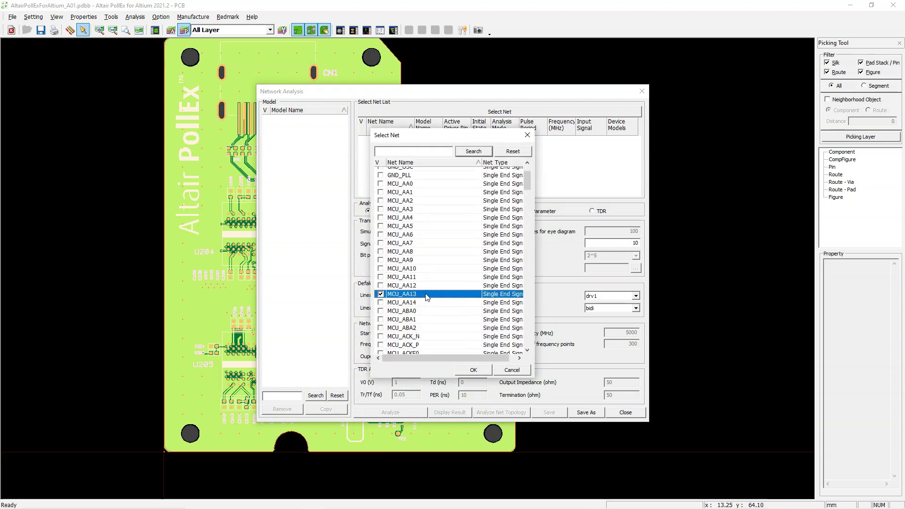
left_click(427, 302)
left_click(423, 320)
left_click(424, 312)
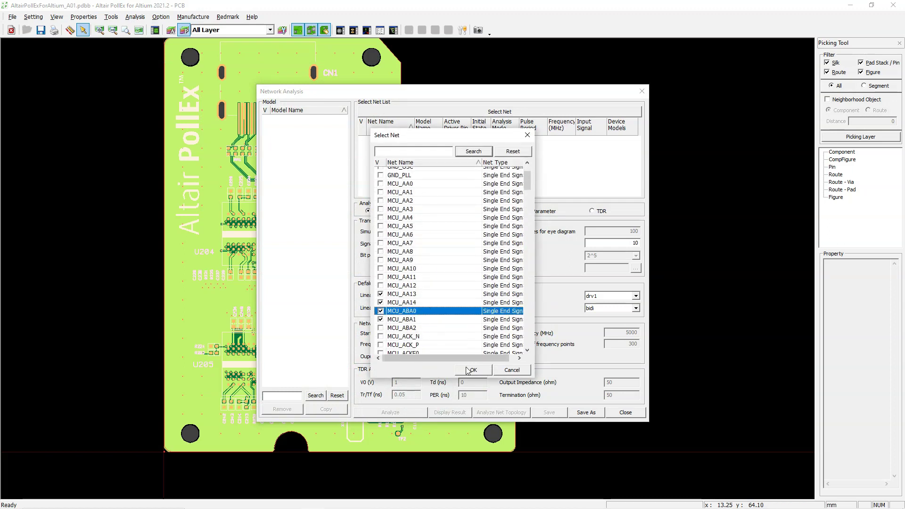
left_click(465, 368)
Enable the four MCU nets in the list and run the waveform simulation.
left_click_drag(399, 141, 397, 172)
left_click(387, 152)
left_click(380, 162)
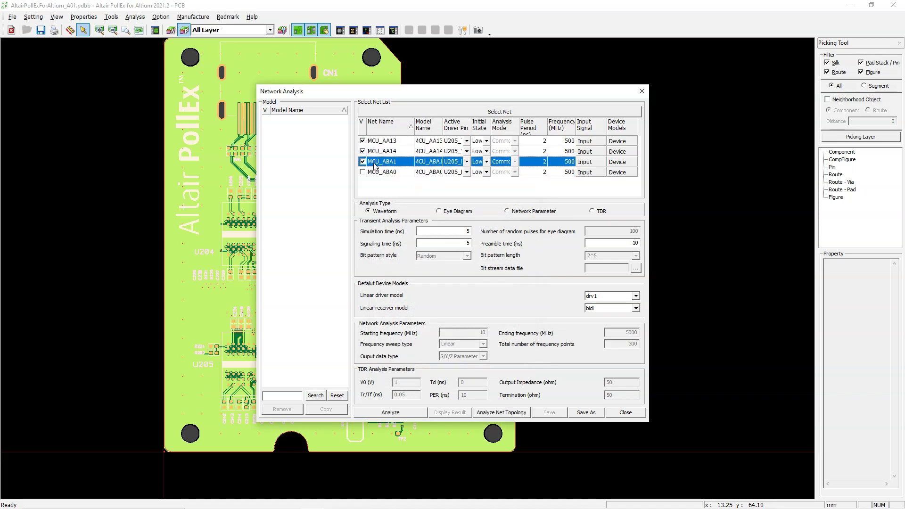
left_click(378, 172)
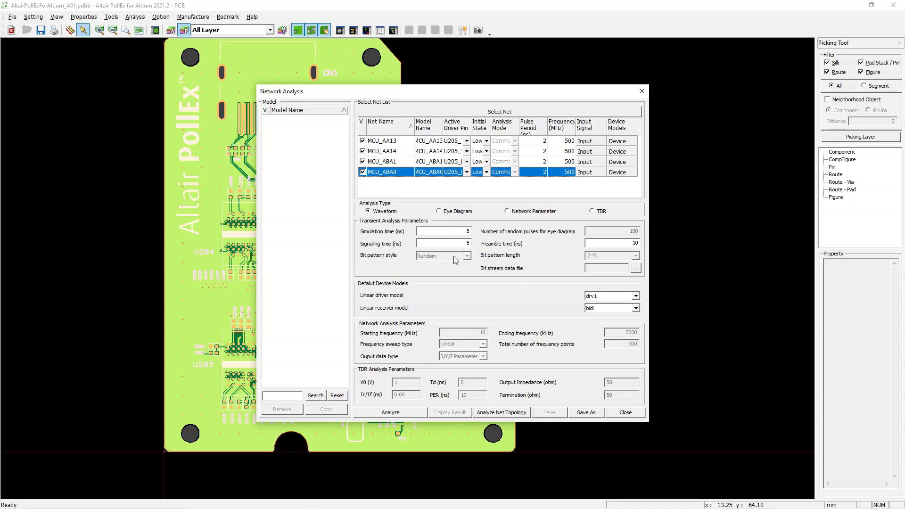
left_click(401, 412)
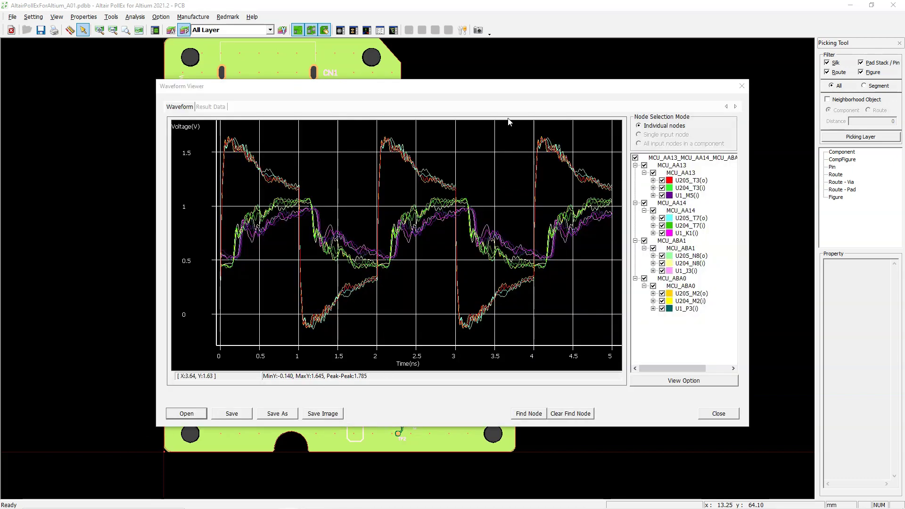
Hide the U204_T3(i) and U1_M5(i) traces, then close the Waveform Viewer.
left_click_drag(513, 87, 450, 76)
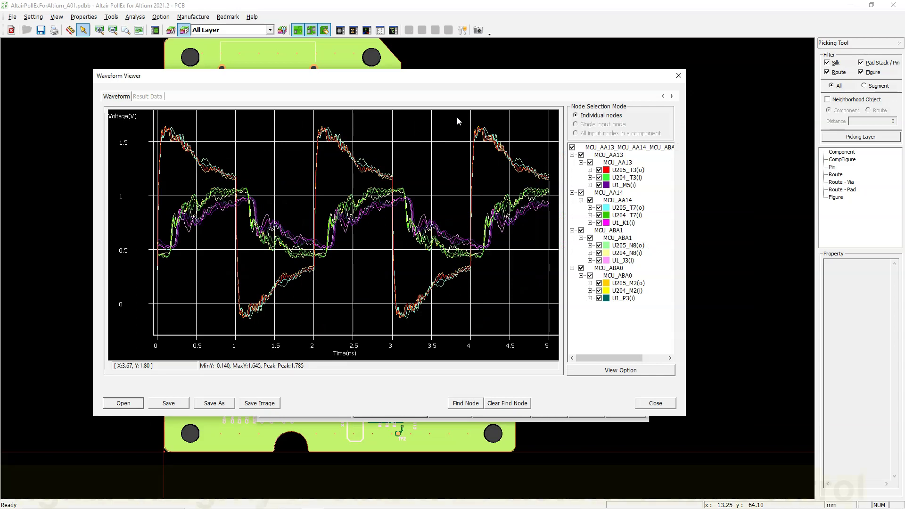
left_click(599, 178)
left_click(602, 193)
left_click(599, 185)
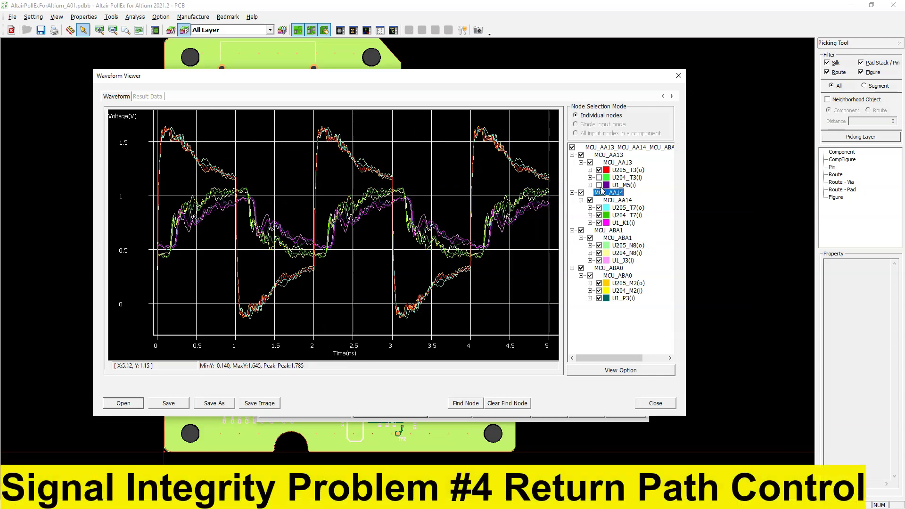
left_click(679, 75)
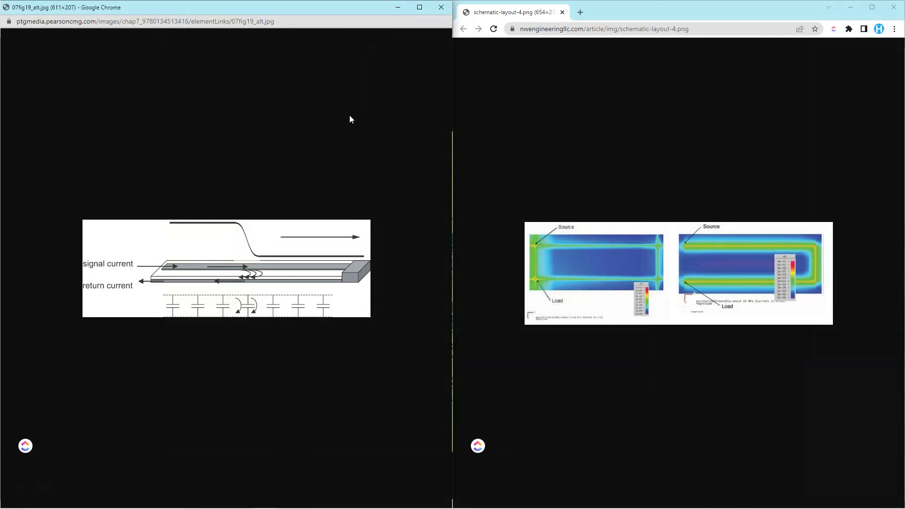
Shift the return-current image window right and bring the heat-map image forward.
left_click_drag(311, 9, 341, 15)
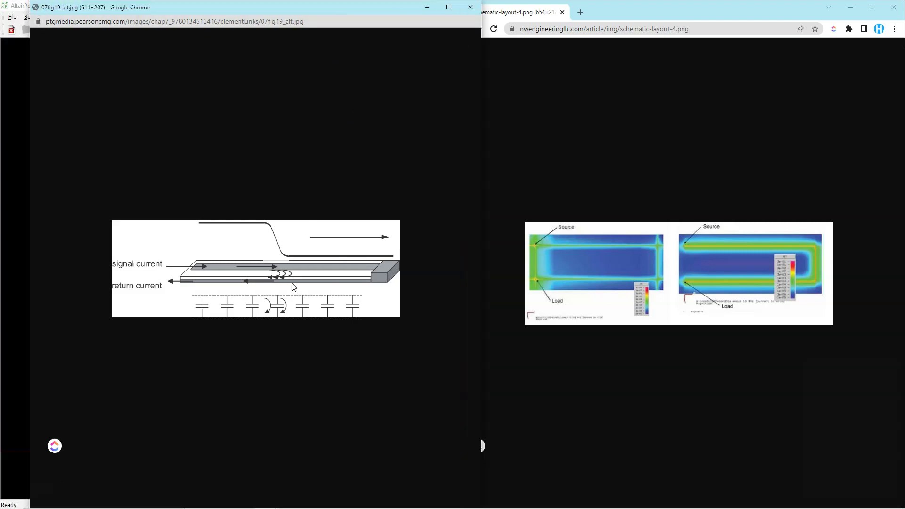
left_click(608, 235)
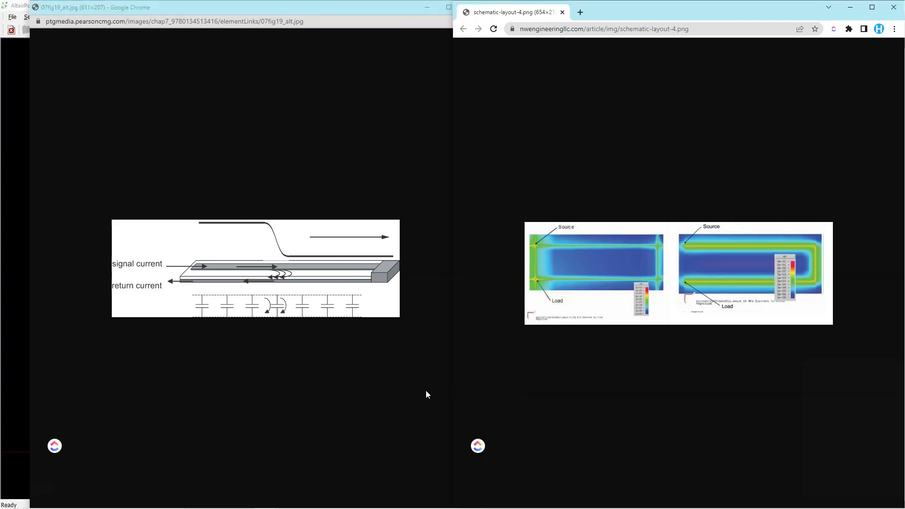
Back in PollEx, open Option > DFE > DFE Input on the HighSpeed Return Path check.
left_click(312, 500)
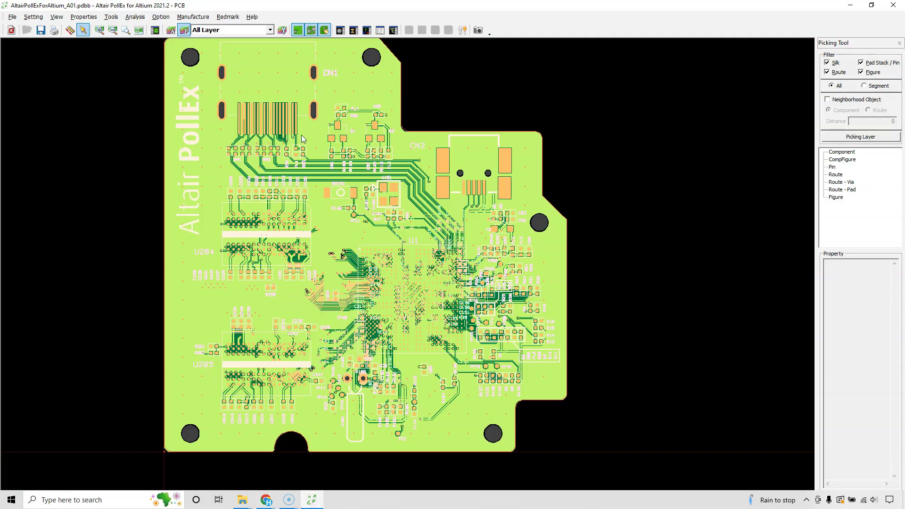
left_click(161, 17)
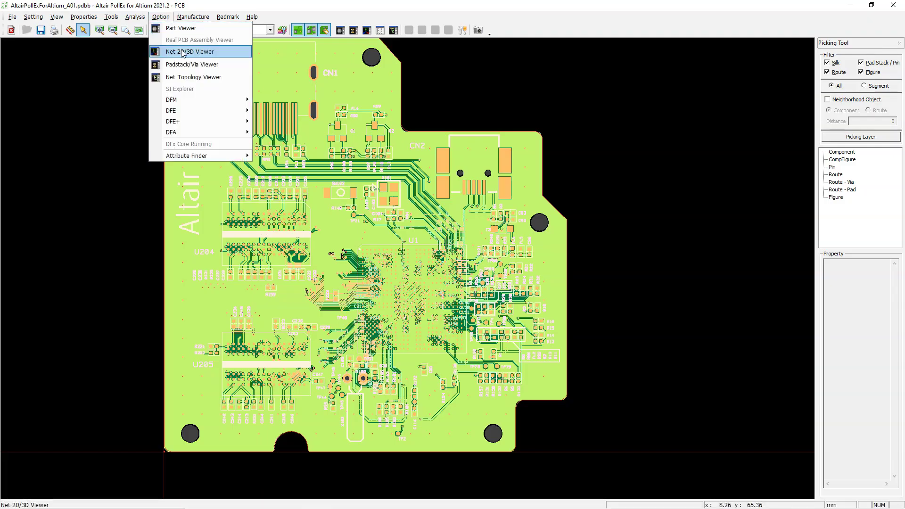
mouse_move(236, 110)
left_click(285, 112)
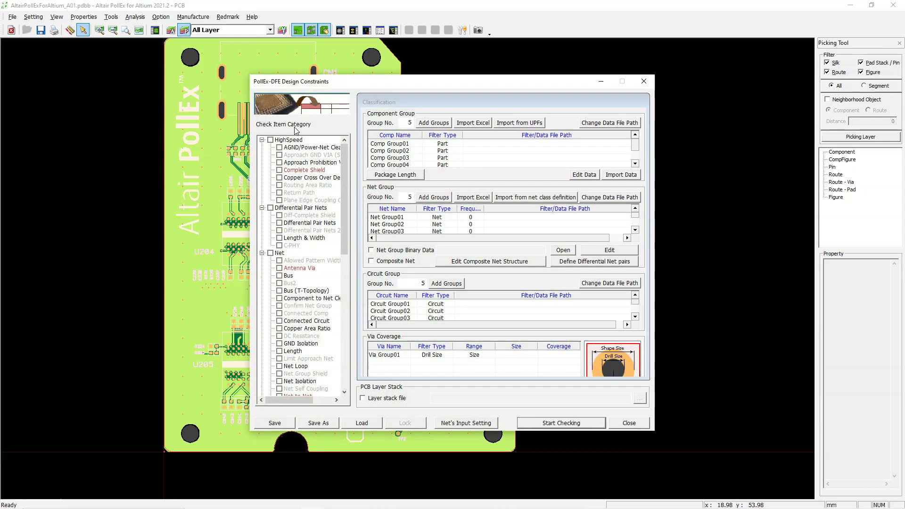
left_click(301, 193)
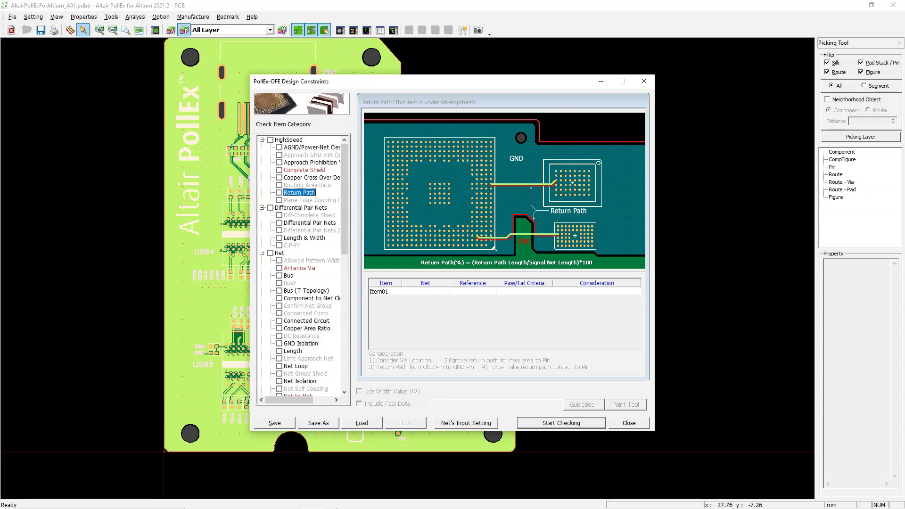
Bring the 07fig19 return-current diagram and schematic-layout-4 heat map forward in Chrome.
mouse_move(278, 501)
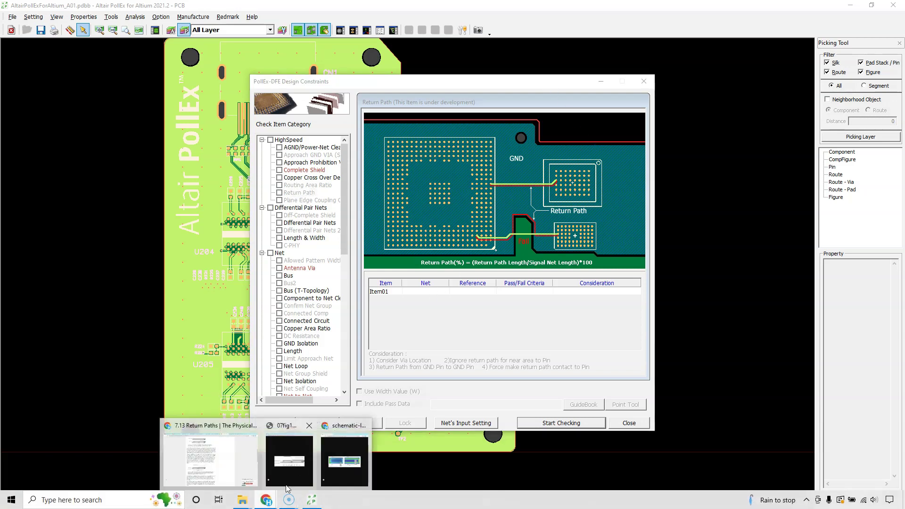
left_click(301, 459)
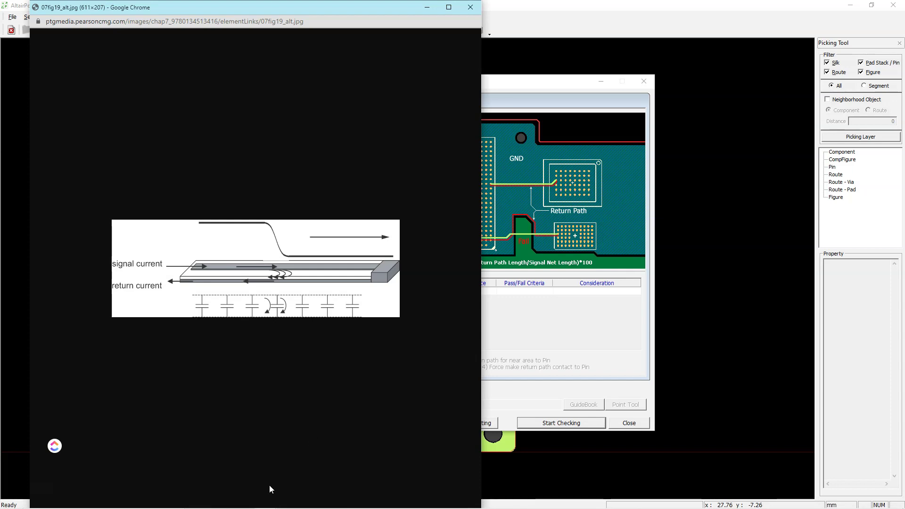
mouse_move(268, 505)
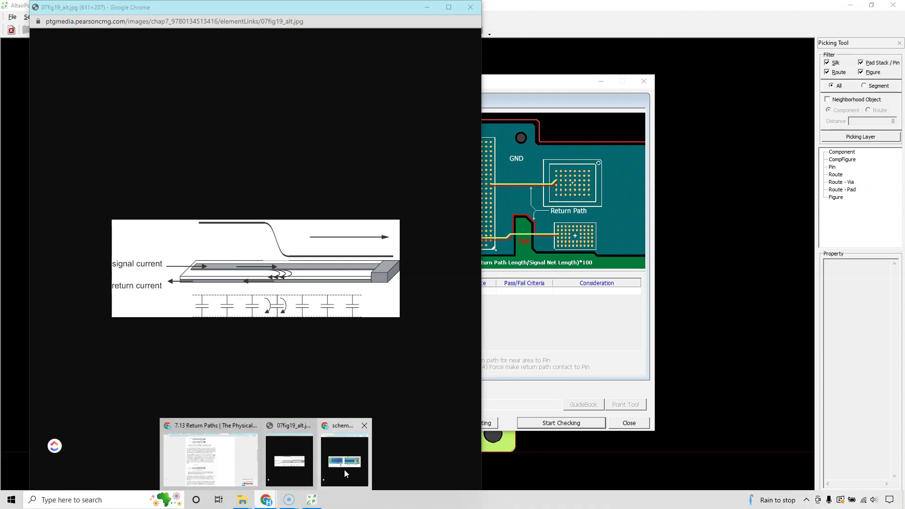
left_click(345, 468)
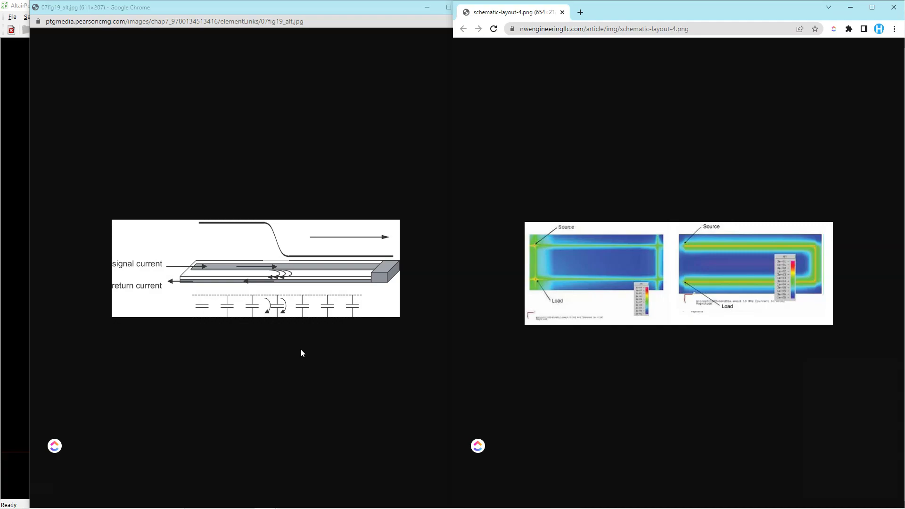
View the return current loop figure in the protoexpress article, then return to PollEx.
key("alt+Tab")
scroll(421, 266, "down", 2)
right_click(425, 267)
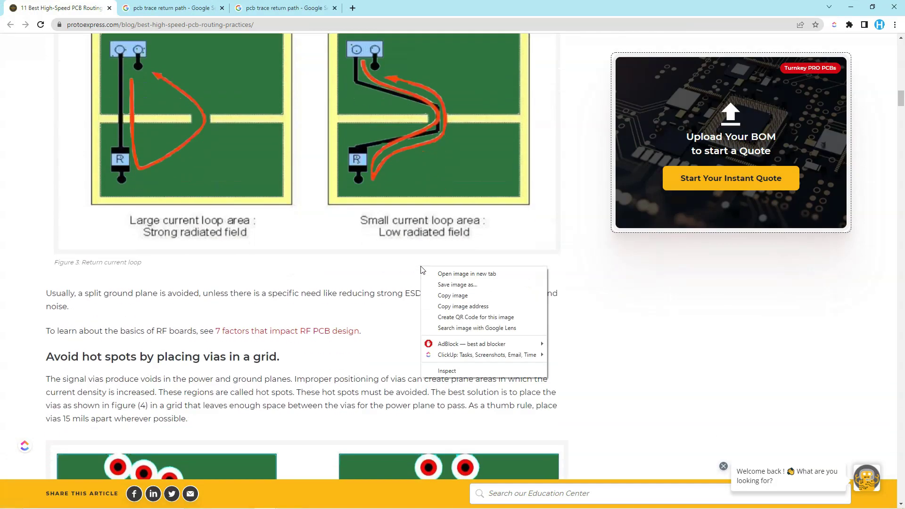
left_click(386, 264)
scroll(393, 261, "up", 2)
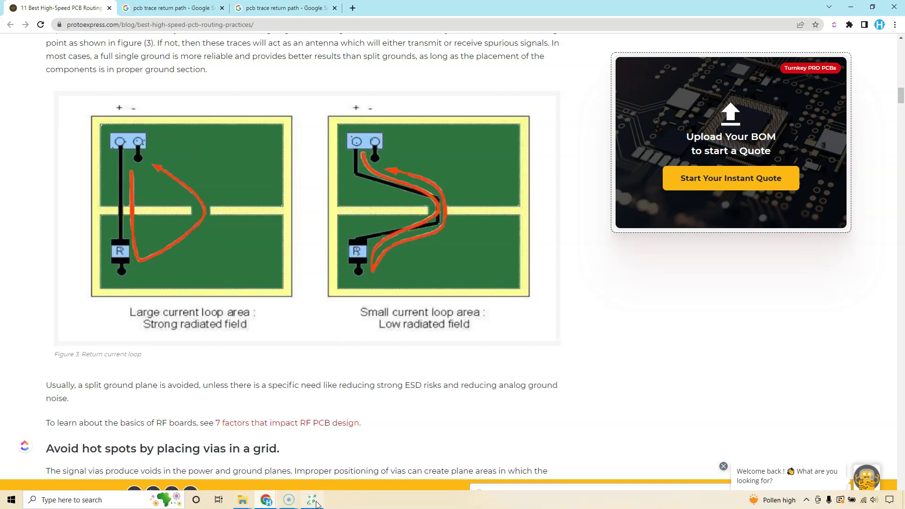
left_click(313, 500)
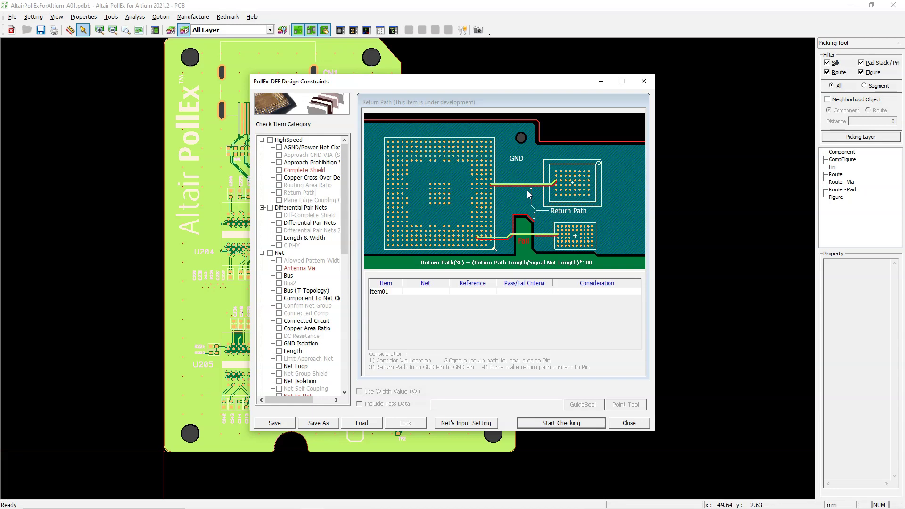
Switch from PollEx to Altium Designer's Kame_FMU.PcbDoc stackup.
key("alt+Tab")
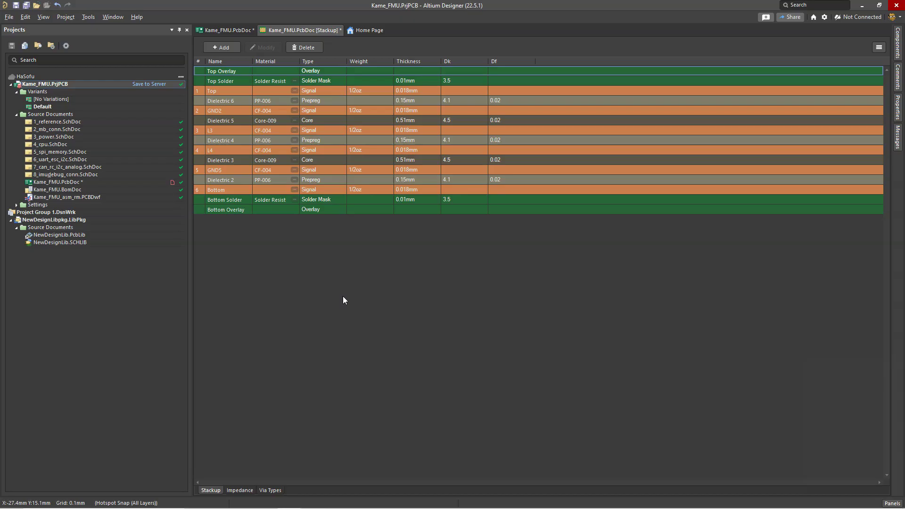
Insert a Plane layer below L3 via its right-click Insert layer below menu.
left_click(223, 132)
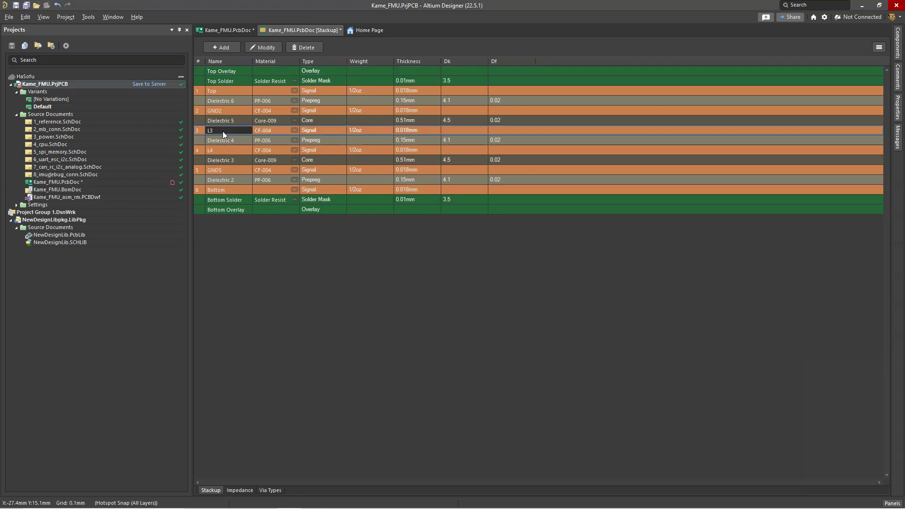
right_click(222, 131)
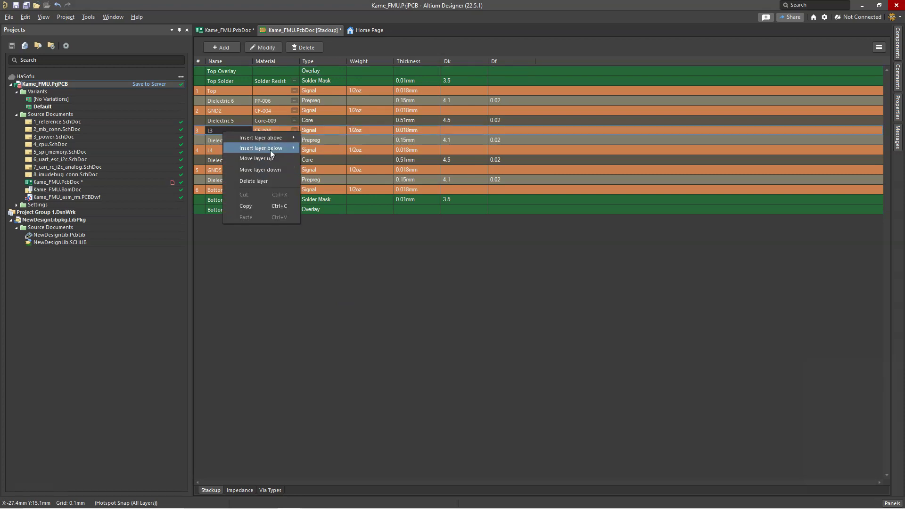
mouse_move(271, 148)
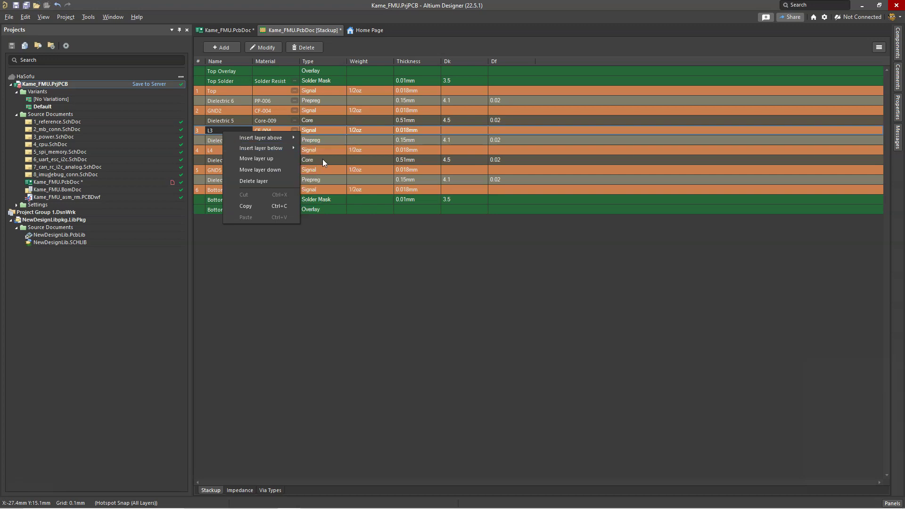
left_click(323, 159)
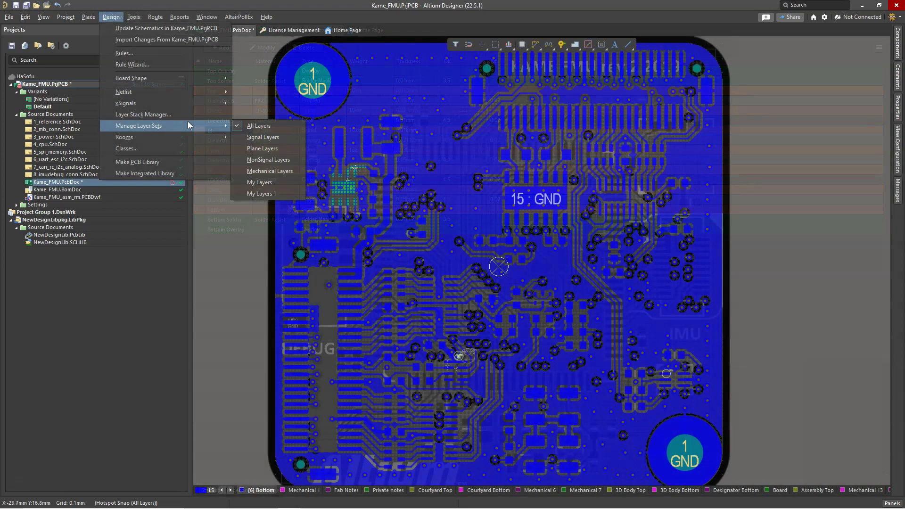
Create and apply a new ReturnPath rule (0mm gap, S50 impedance profile) under High Speed > Return Path.
left_click(178, 54)
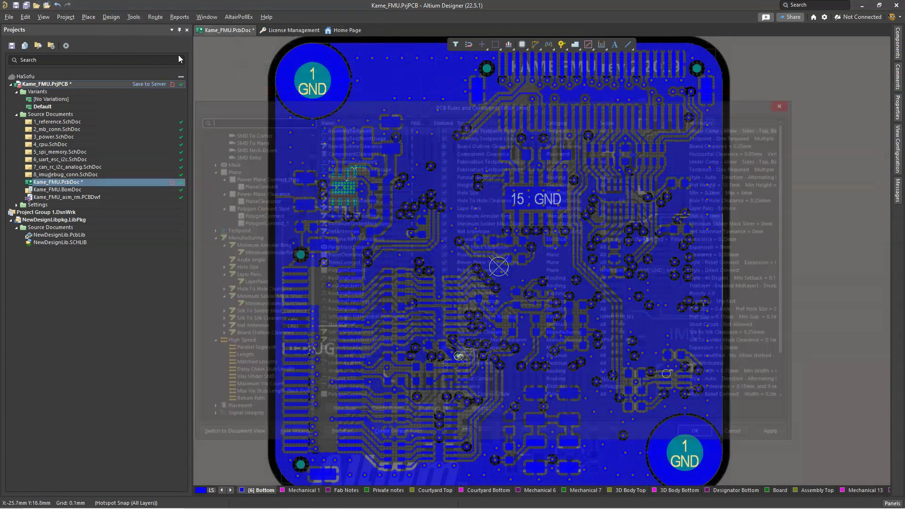
left_click(250, 403)
left_click(352, 413)
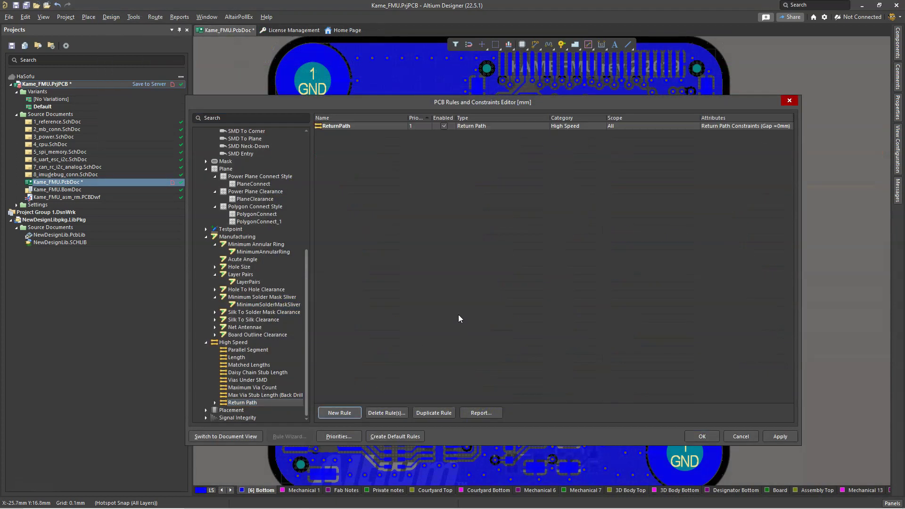
left_click(776, 438)
left_click(215, 403)
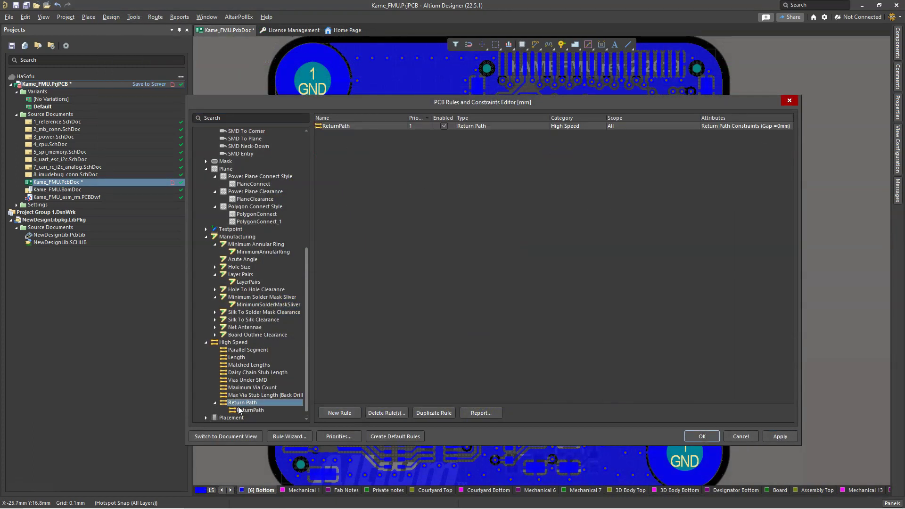
left_click(251, 410)
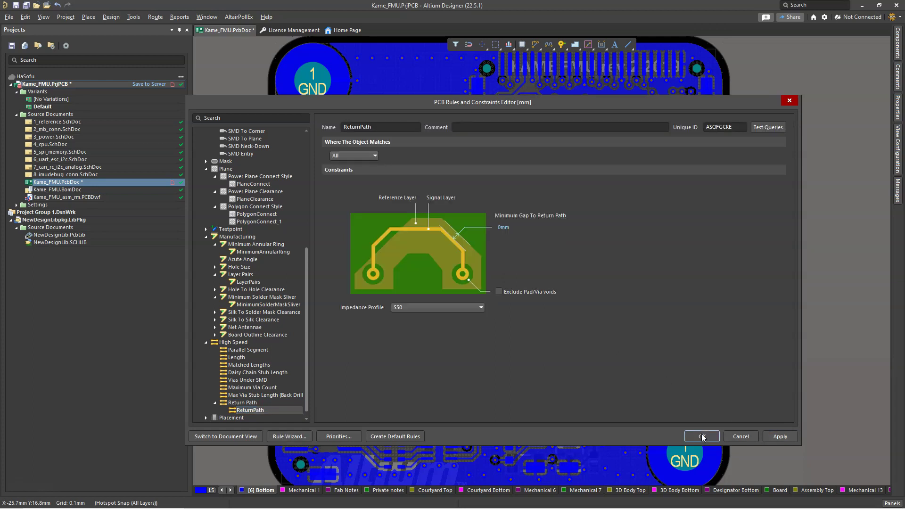
left_click(702, 436)
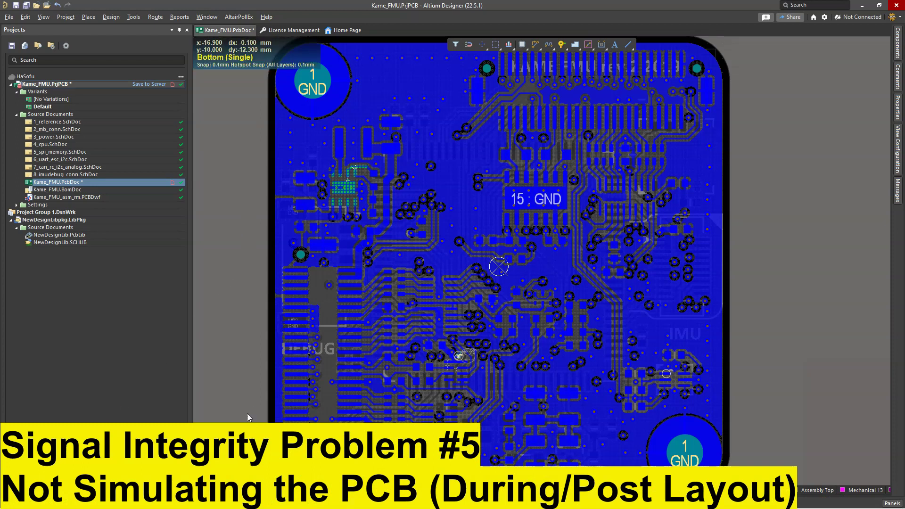
Run reflection waveforms for net MB_ESC_M6 with Serial Res termination, then cancel the progress dialog.
left_click(111, 17)
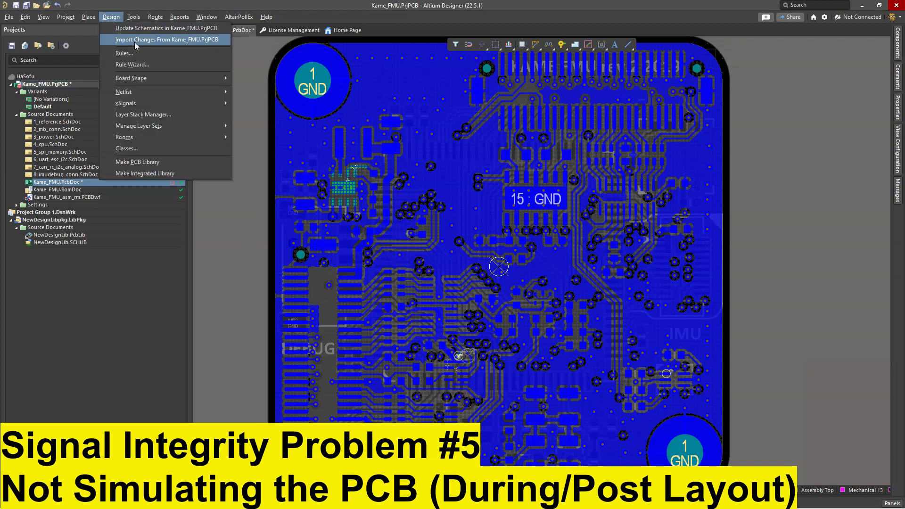
left_click(149, 55)
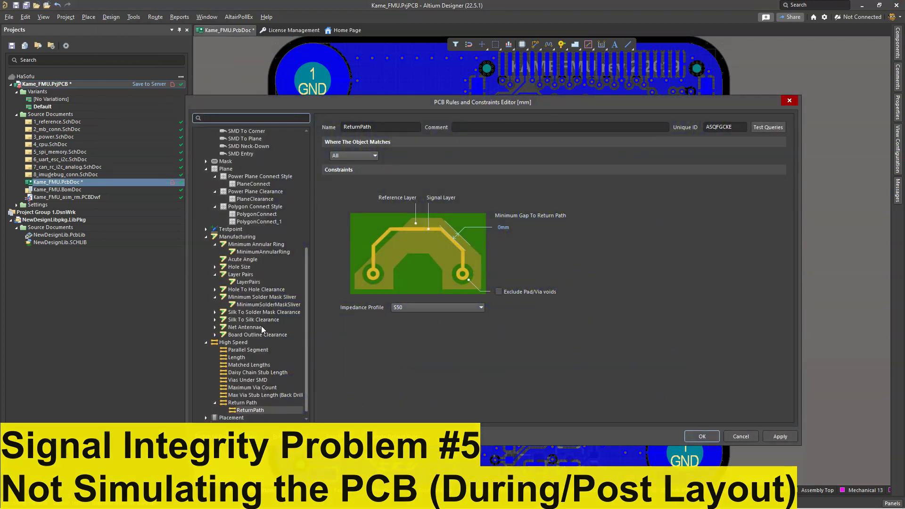
left_click(261, 366)
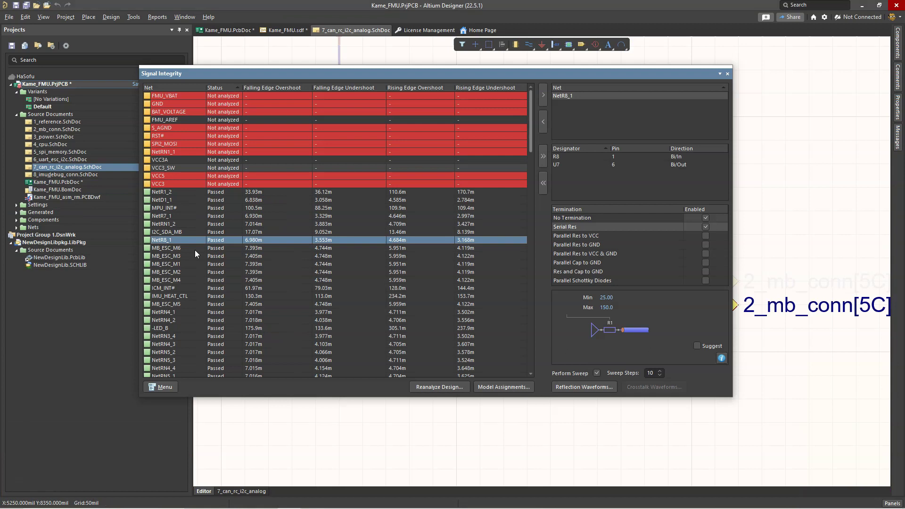
left_click(195, 249)
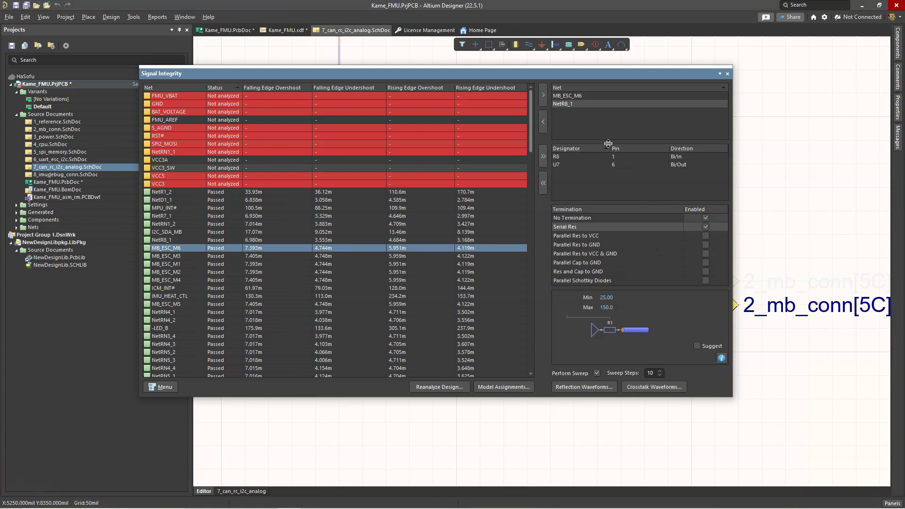
left_click(693, 227)
left_click(581, 386)
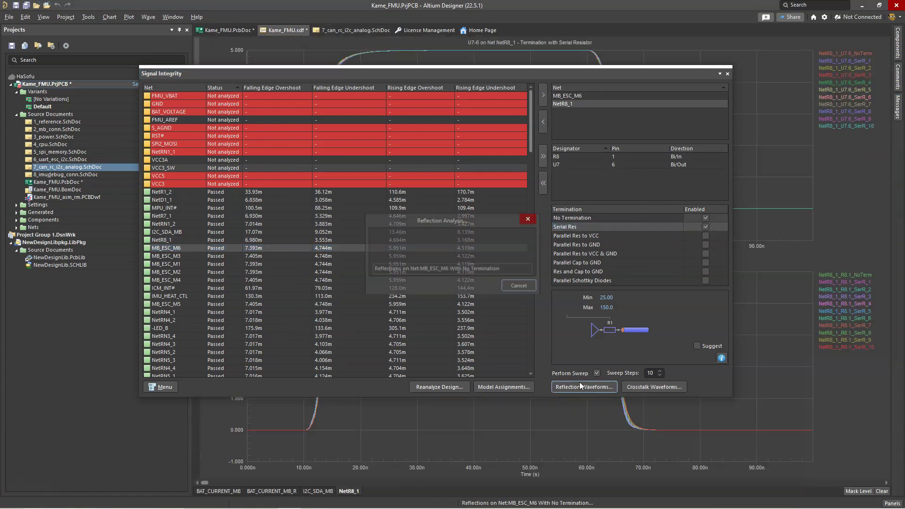
left_click(520, 286)
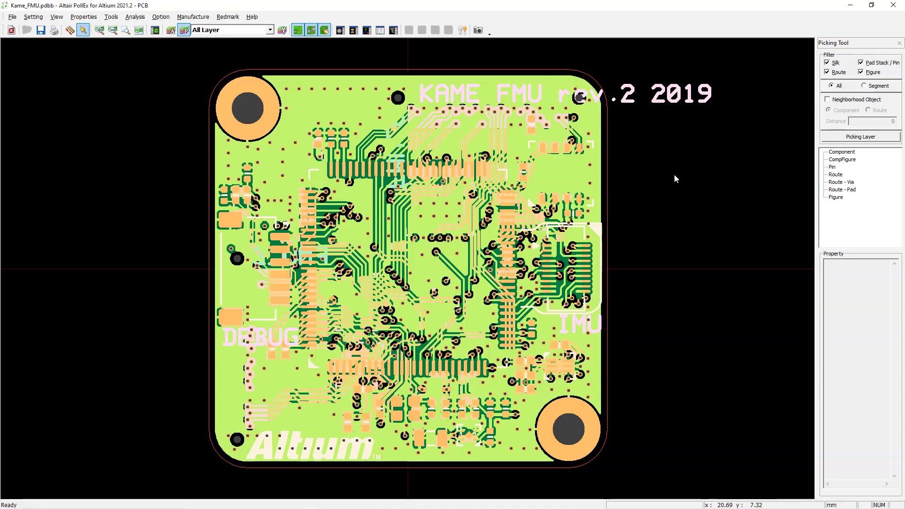
Open the DFE Input design constraints, view the HighSpeed category, and close it.
left_click(161, 16)
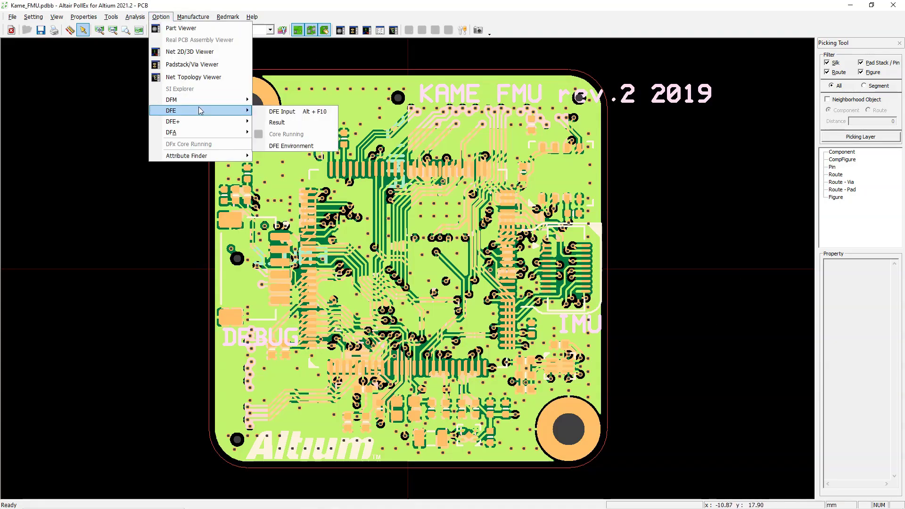
mouse_move(223, 122)
left_click(282, 112)
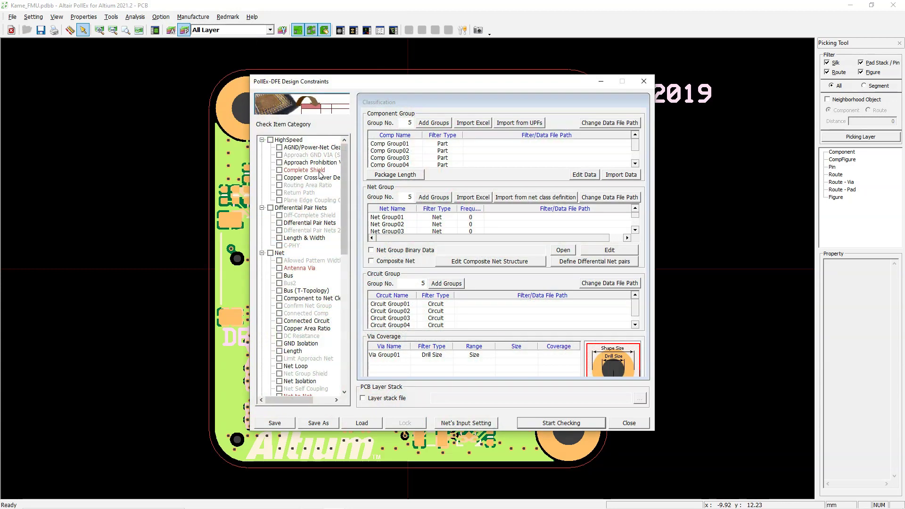
left_click(292, 141)
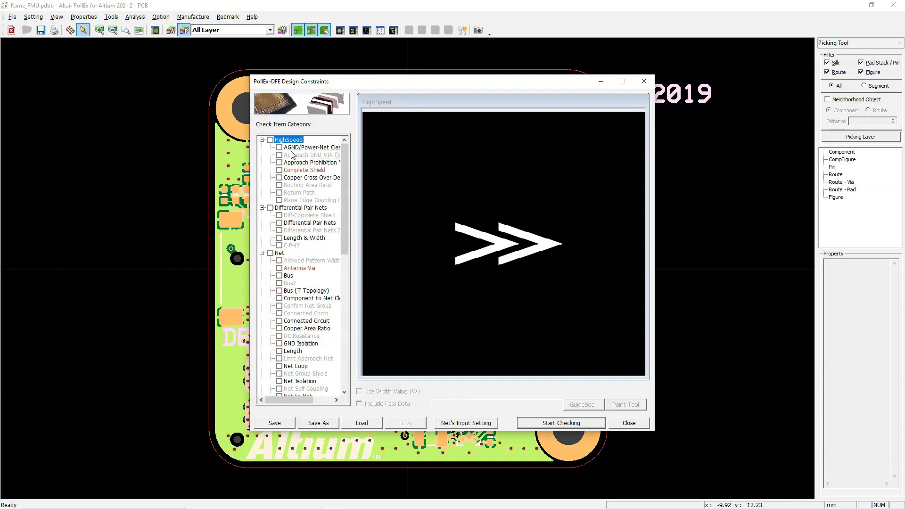
left_click(643, 82)
Open Signal Integrity network analysis from the Analysis menu.
left_click(134, 17)
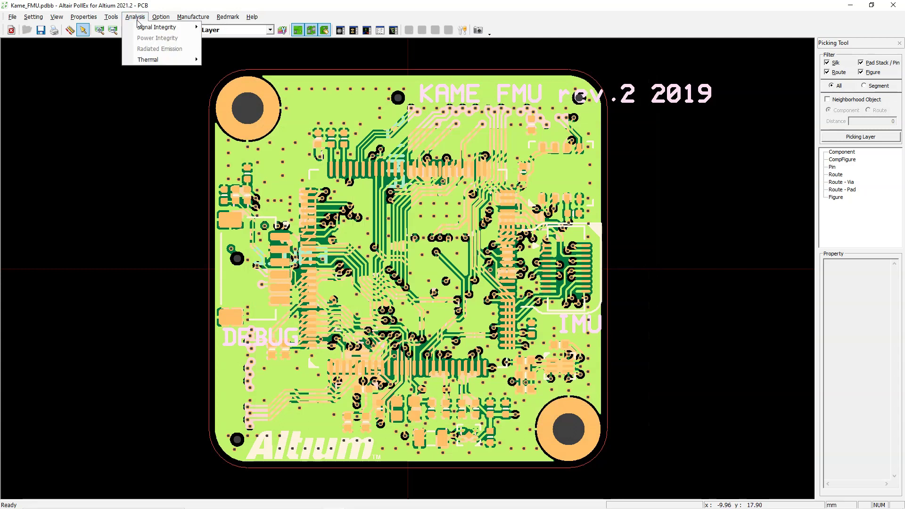
mouse_move(156, 27)
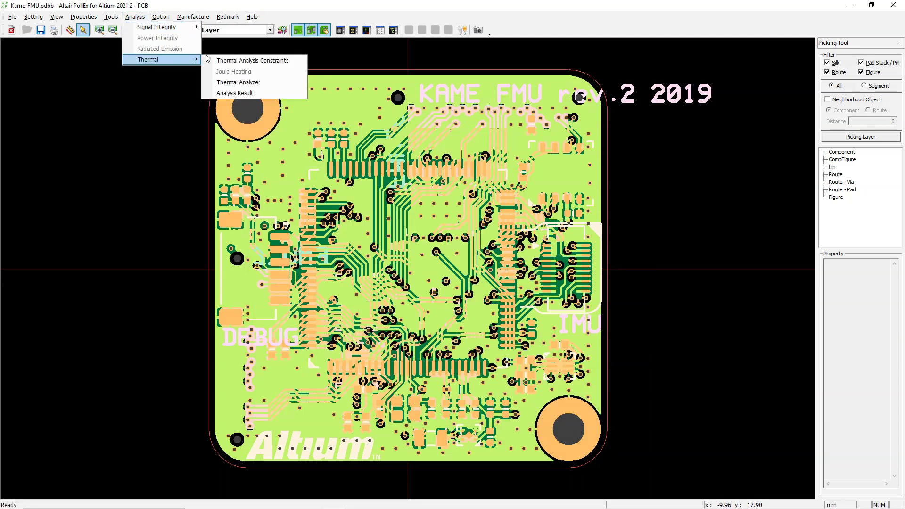
left_click(415, 179)
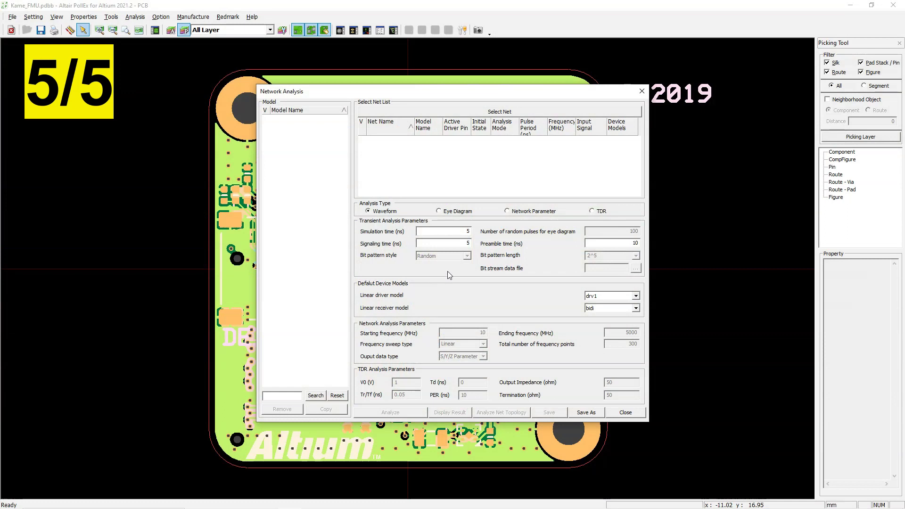
Set the analysis type to Eye Diagram and select nets CAN1_RX and CAN1_TX.
left_click(445, 215)
left_click(499, 111)
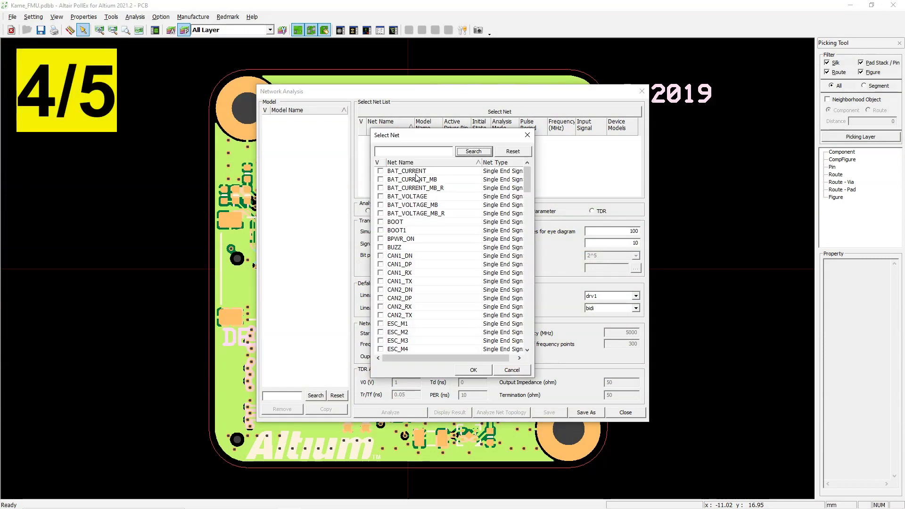
left_click(398, 256)
left_click(395, 265)
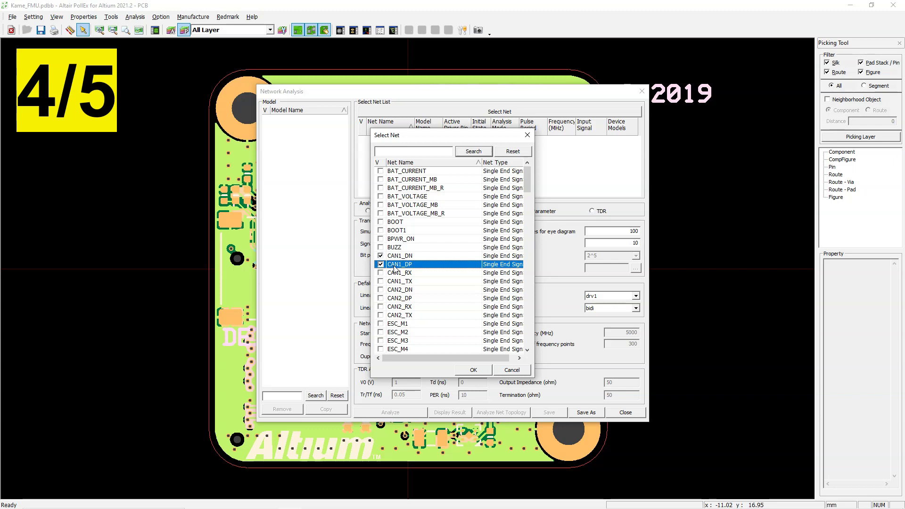
key("Down")
key("shift+Down")
left_click(473, 369)
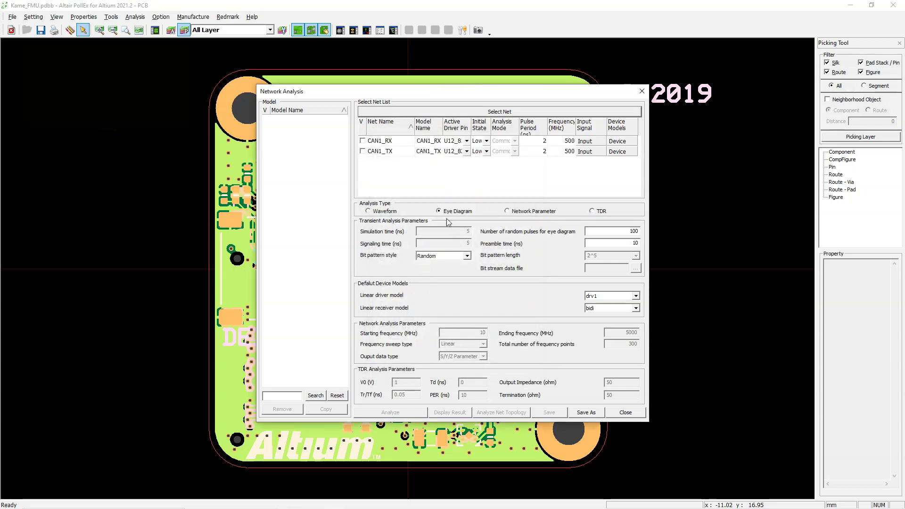
Enable the CAN1_RX and CAN1_TX rows and run the eye diagram analysis.
left_click(362, 141)
left_click(362, 151)
left_click(395, 412)
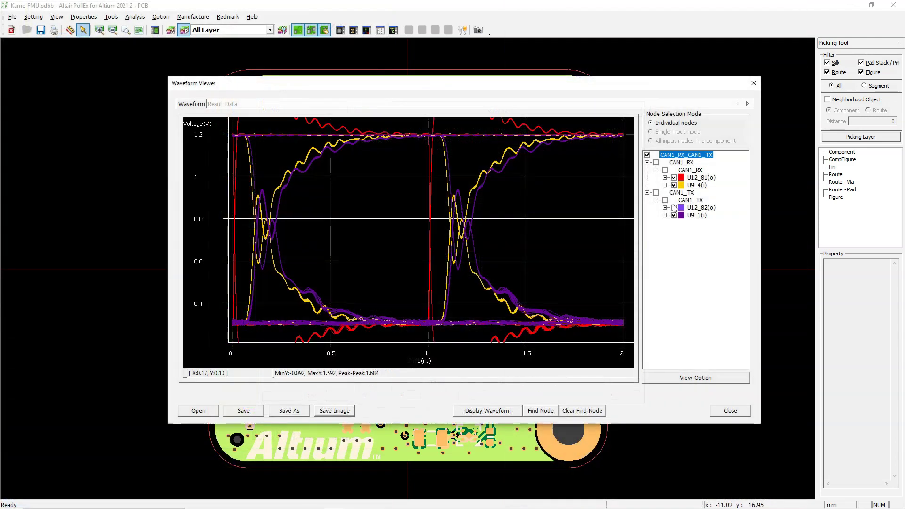
Show the U12_82(o) waveform with the eye mask overlaid and an 'Eye' text label.
left_click(674, 208)
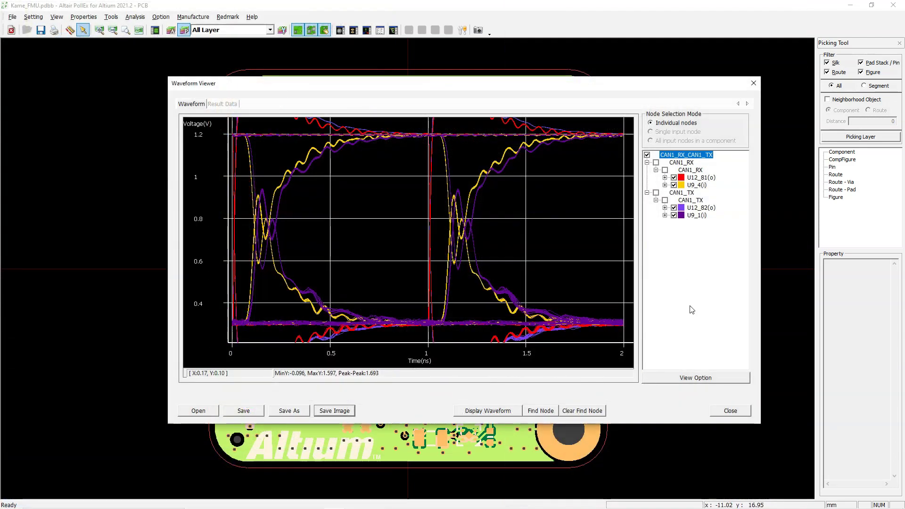
left_click(694, 379)
left_click(788, 329)
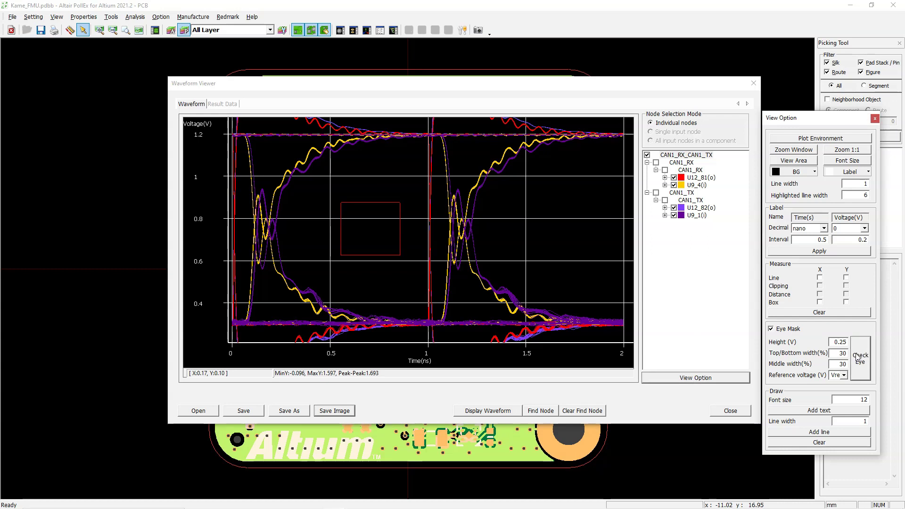
left_click(819, 410)
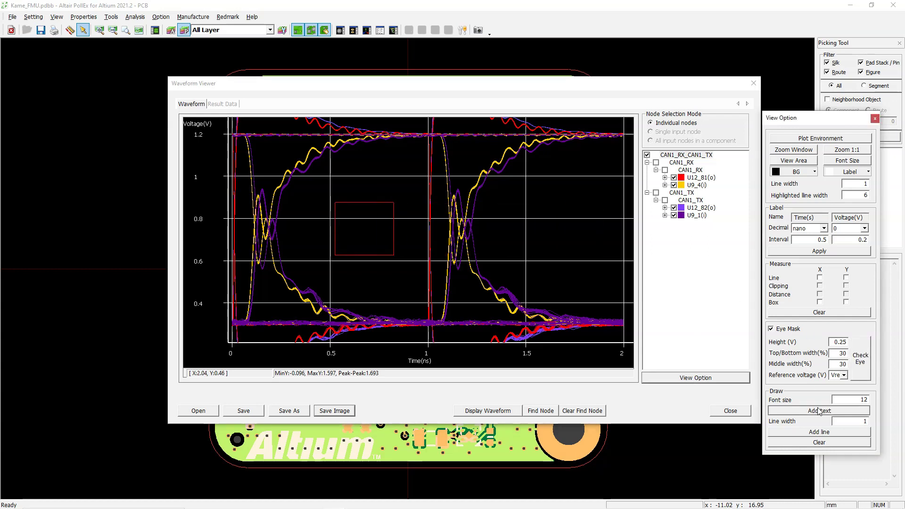
key("Return")
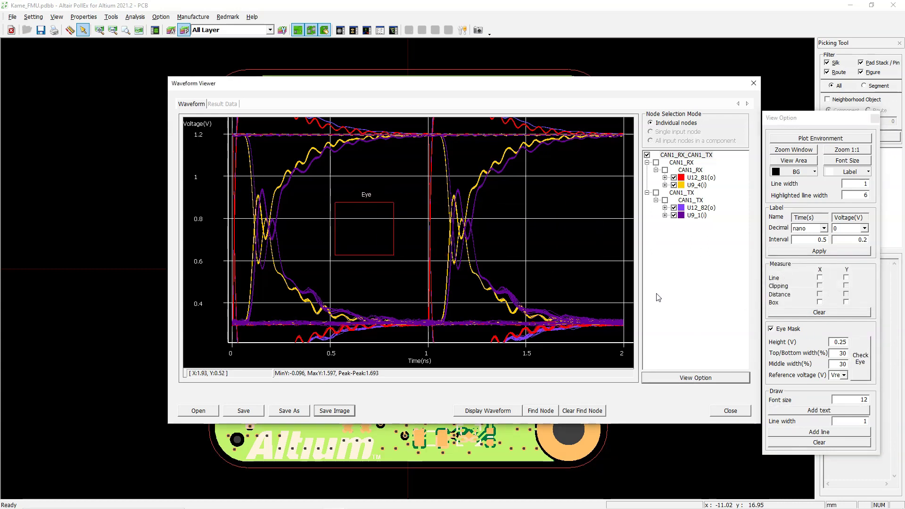
Save the eye plot image as eye_with_mask, replacing the existing file.
left_click(326, 413)
left_click(570, 218)
left_click(674, 218)
left_click(680, 370)
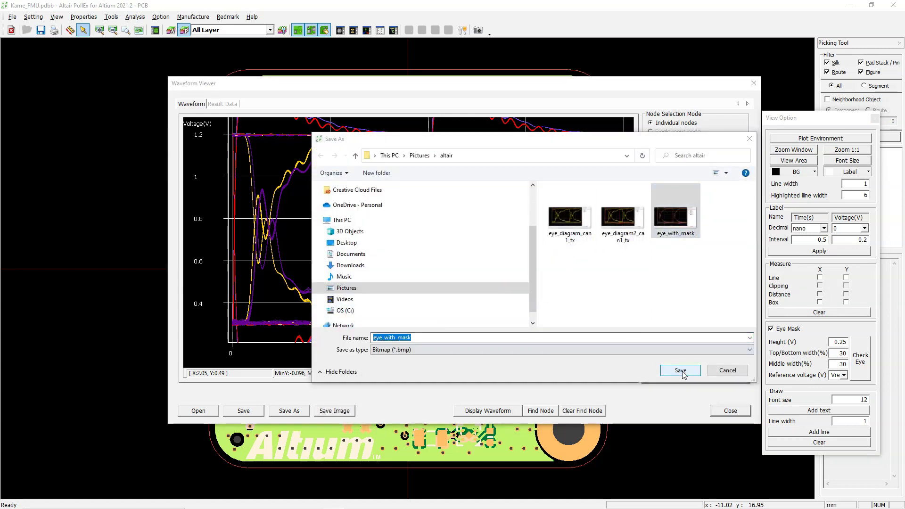
left_click(480, 261)
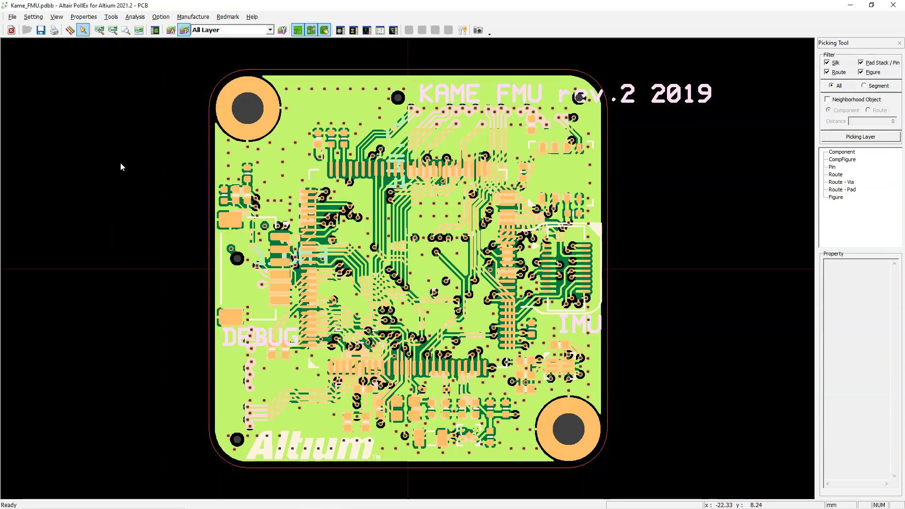
Close the waveform viewer and open DFE design constraints at the HighSpeed category.
left_click(166, 18)
mouse_move(226, 108)
left_click(281, 110)
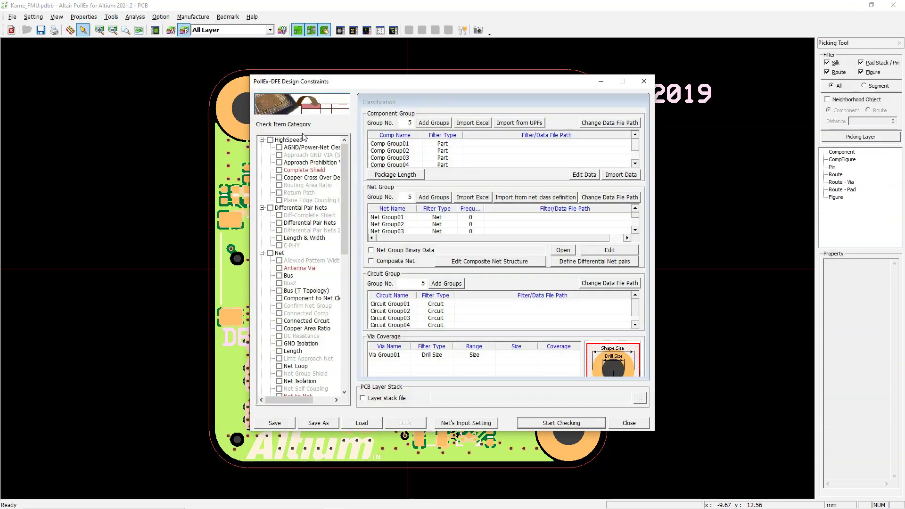
left_click(304, 140)
Review the AGND/Power-Net Clearance, Stitching VIA, Approach Prohibition, Complete Shield and Copper Cross Over checks.
left_click(304, 147)
left_click(305, 155)
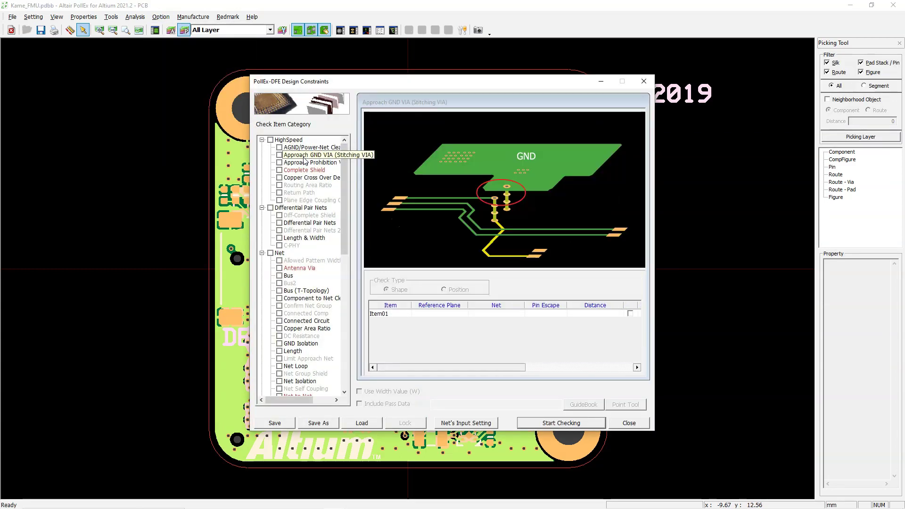
left_click(305, 162)
left_click(306, 170)
left_click(303, 178)
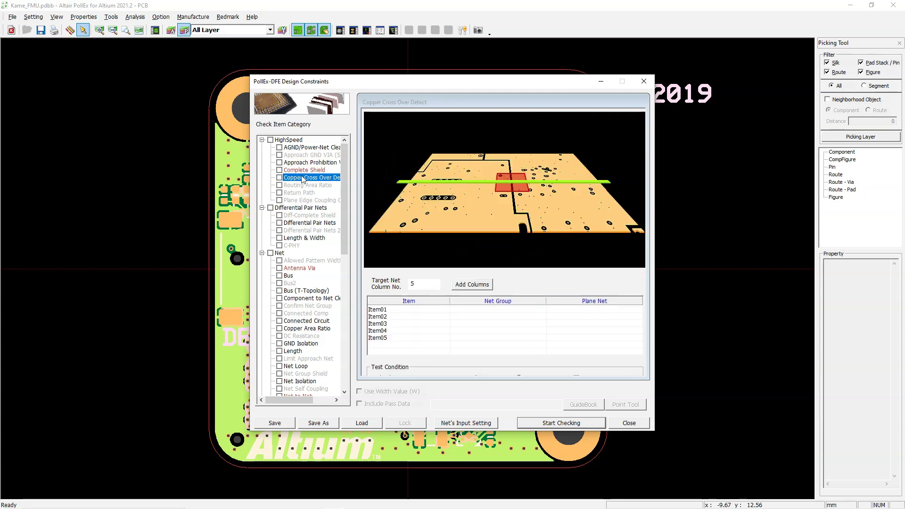
Review the Differential Pair Nets, Length & Width, Antenna Via, Bus and Bus (T-Topology) checks.
left_click(302, 223)
left_click(305, 231)
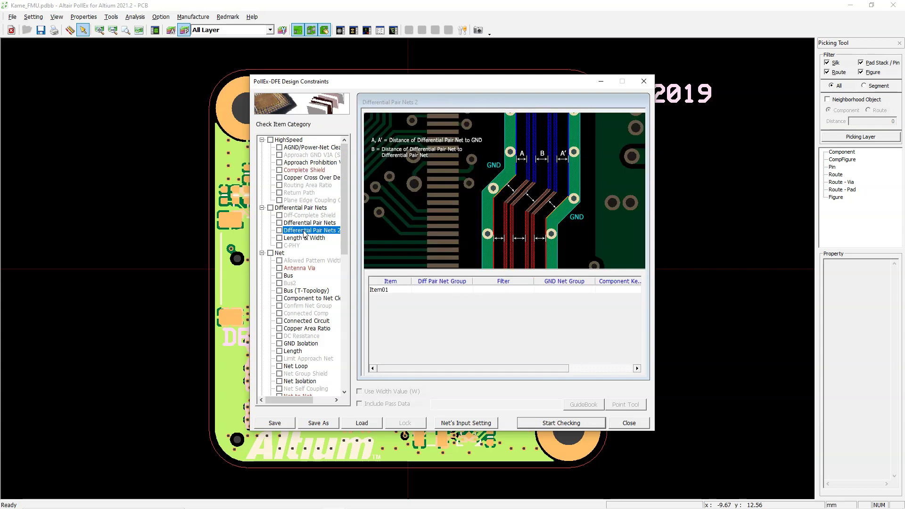
left_click(304, 238)
scroll(303, 257, "down", 2)
left_click(300, 223)
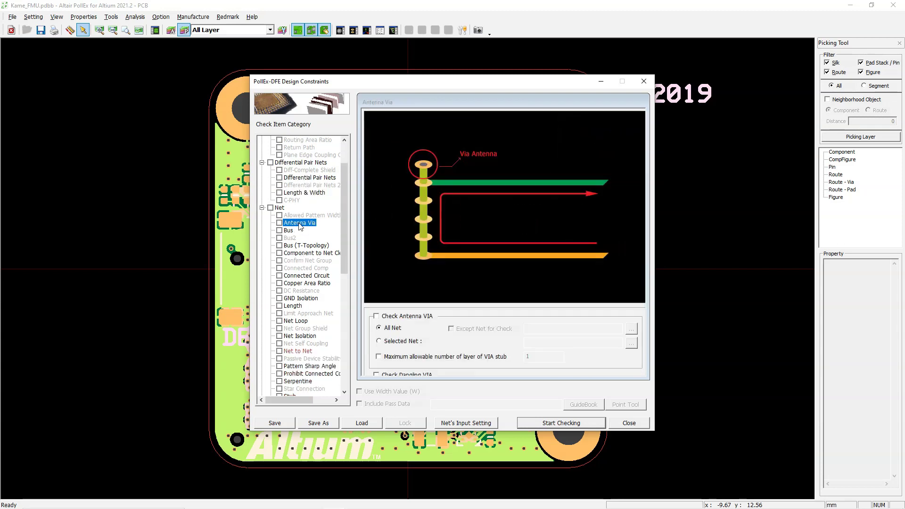
left_click(289, 231)
left_click(300, 245)
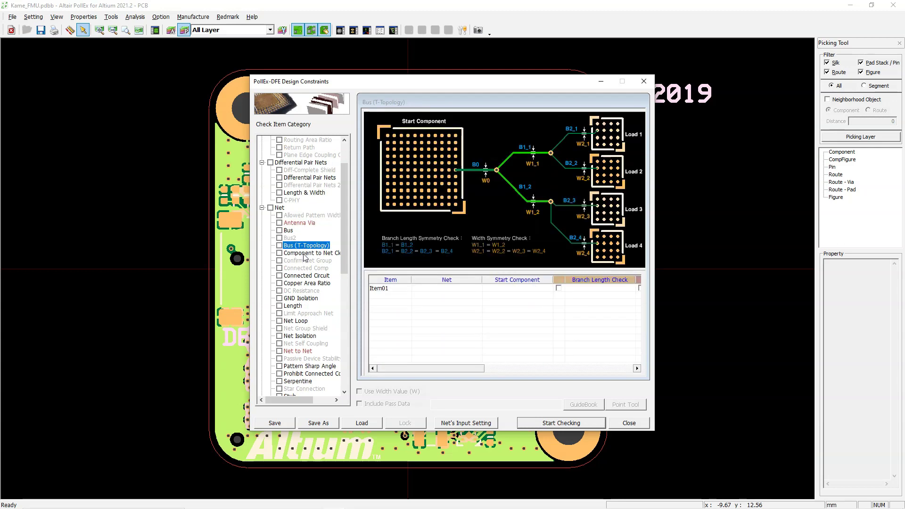